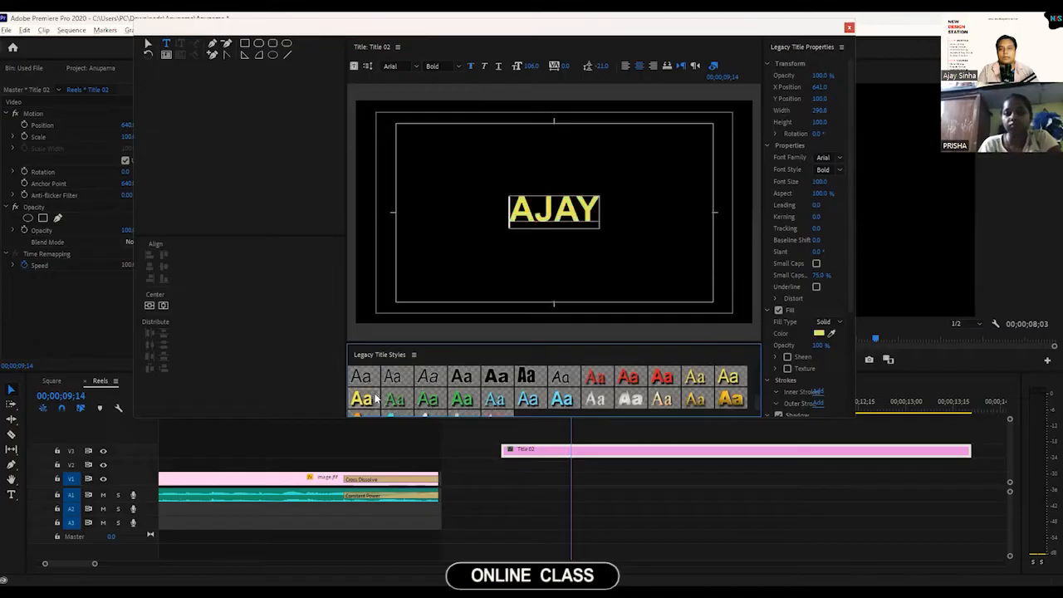
Step: Try several legacy title styles on the Title 02 text, finishing with the bold Arial style with the lavender gradient fill
click(736, 398)
scroll(587, 397, down, 1)
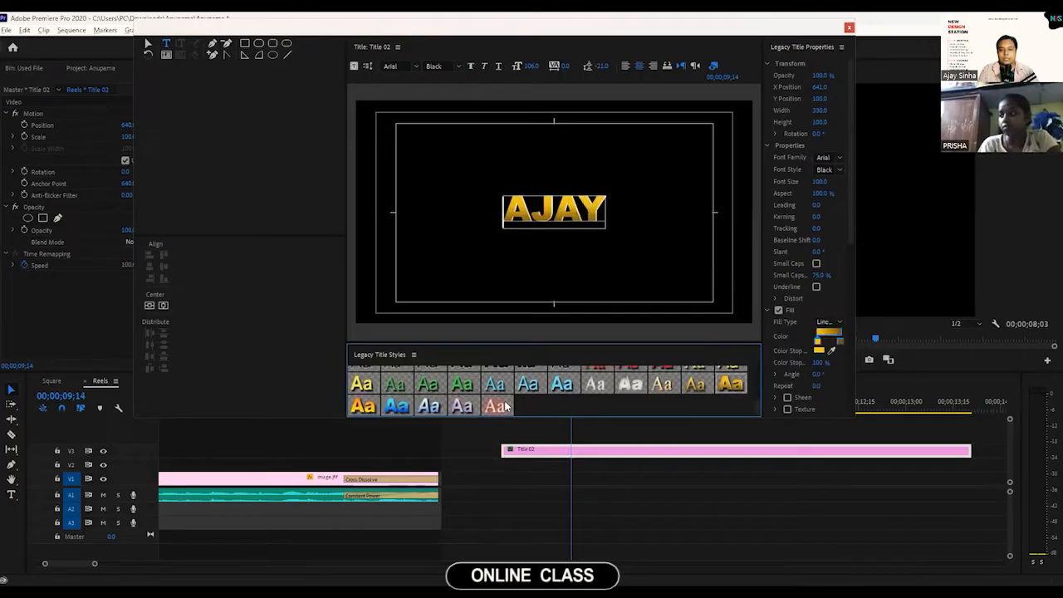
click(496, 407)
click(424, 407)
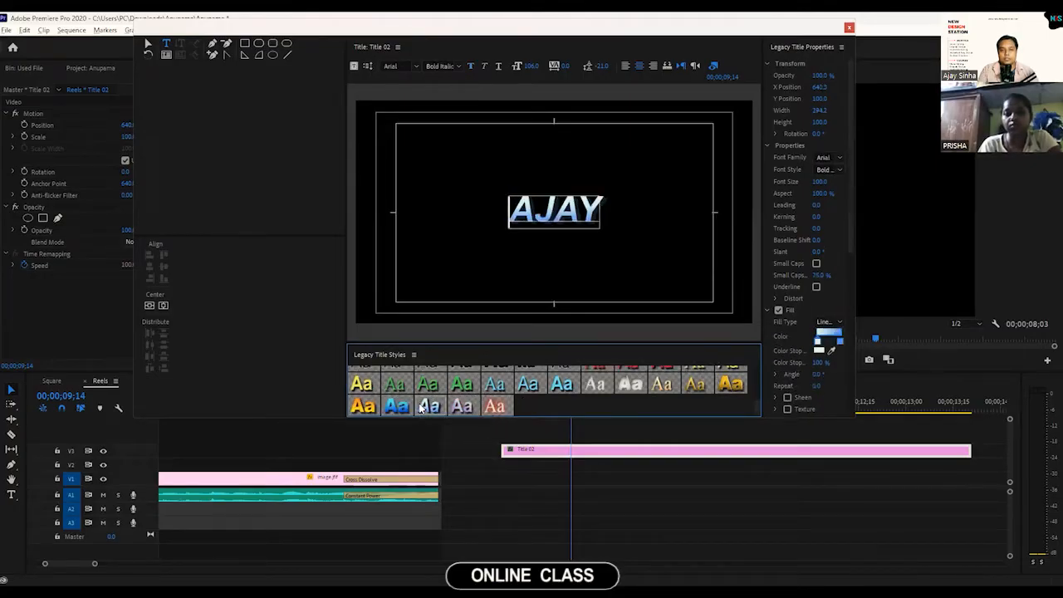
click(400, 407)
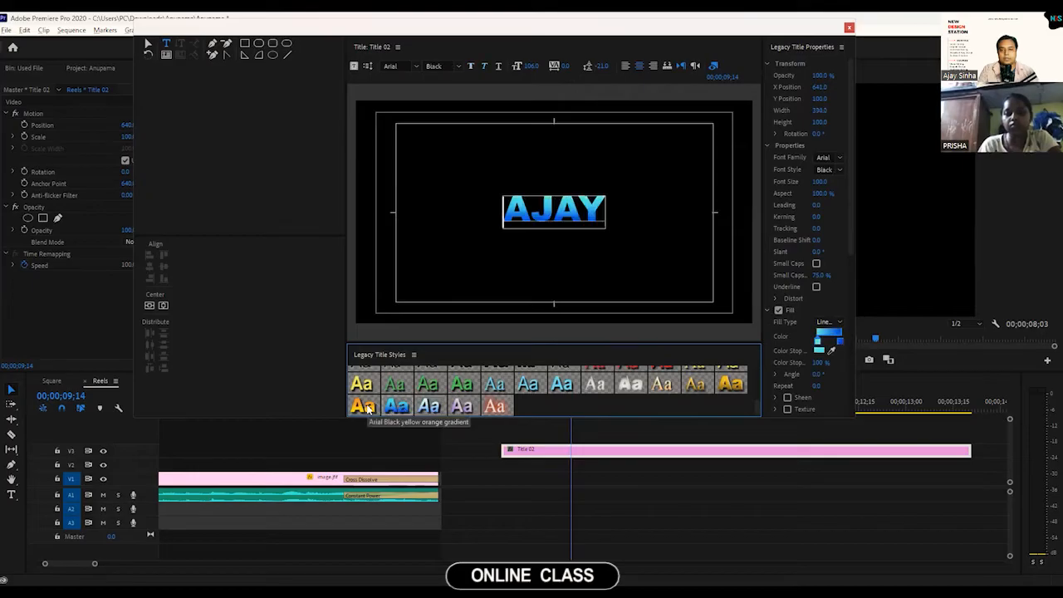
click(505, 383)
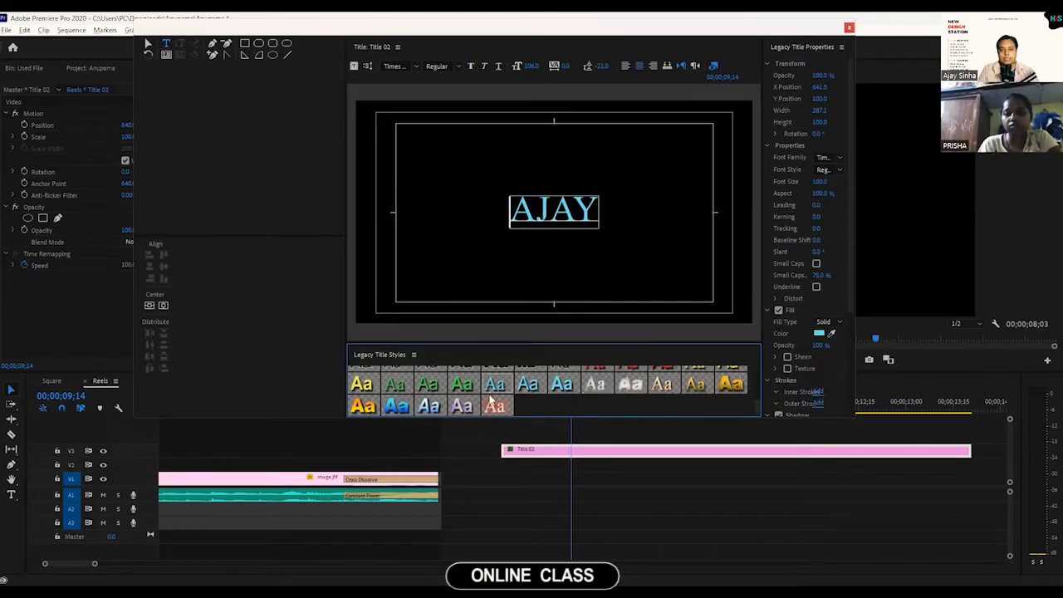
click(460, 406)
click(148, 44)
click(457, 240)
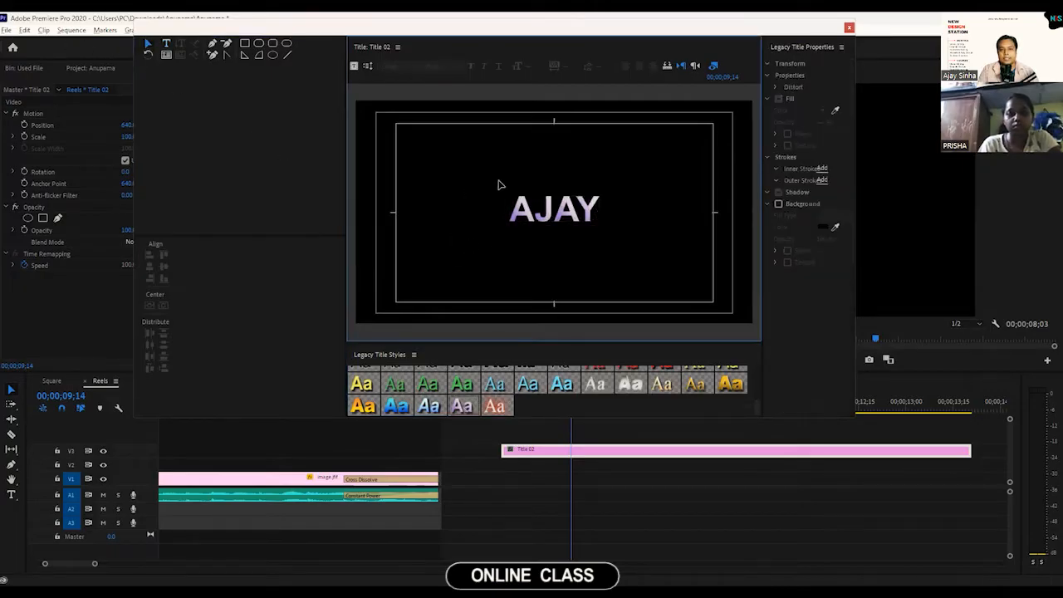
Step: Change the font family of the Title 02 text to Berlin Sans FB
click(519, 215)
click(517, 255)
click(526, 221)
click(534, 239)
click(514, 230)
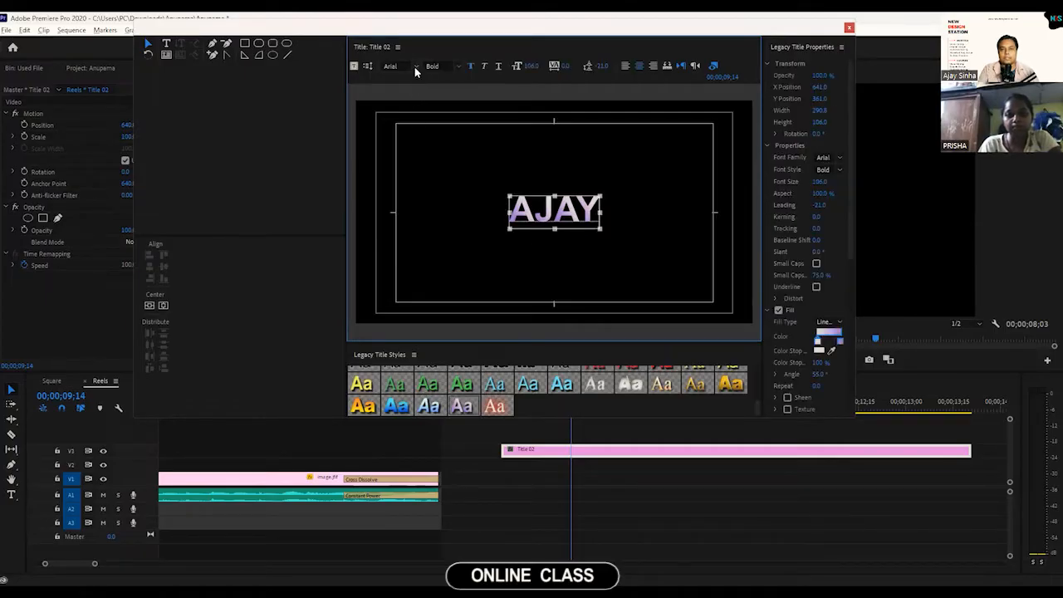
click(415, 67)
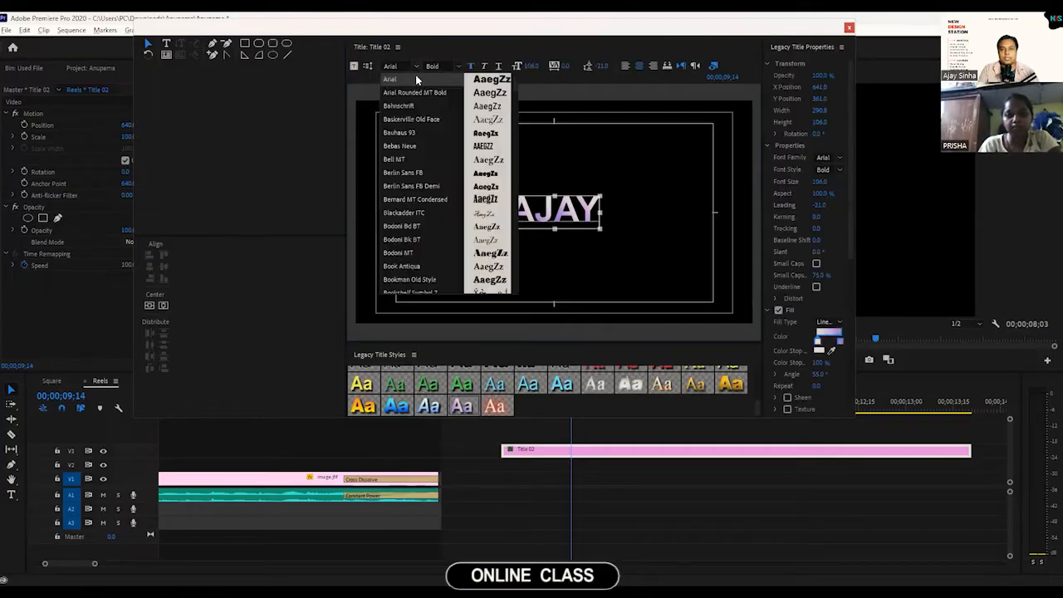
click(424, 167)
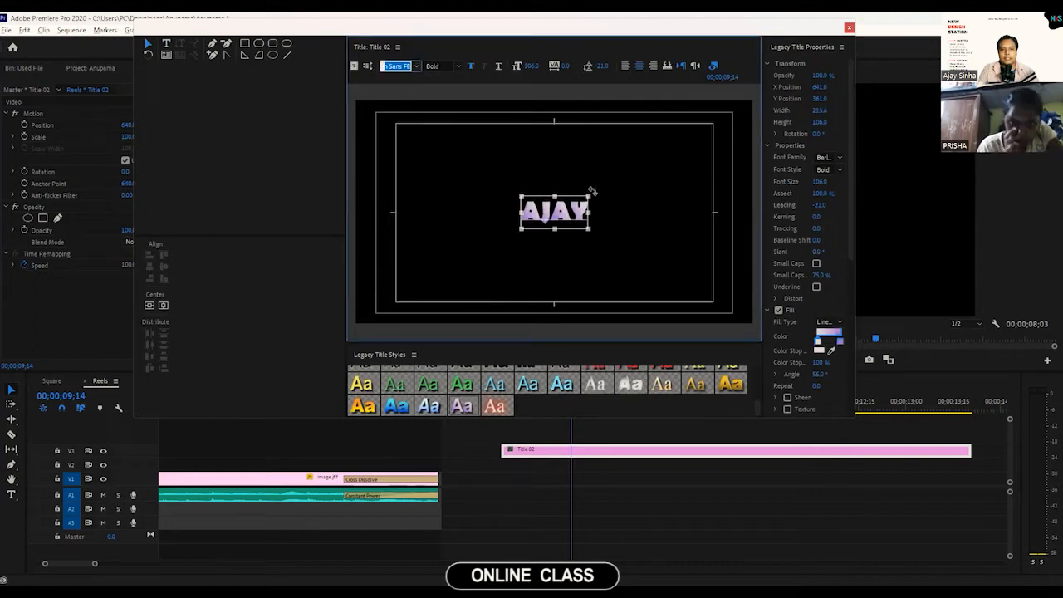
click(654, 168)
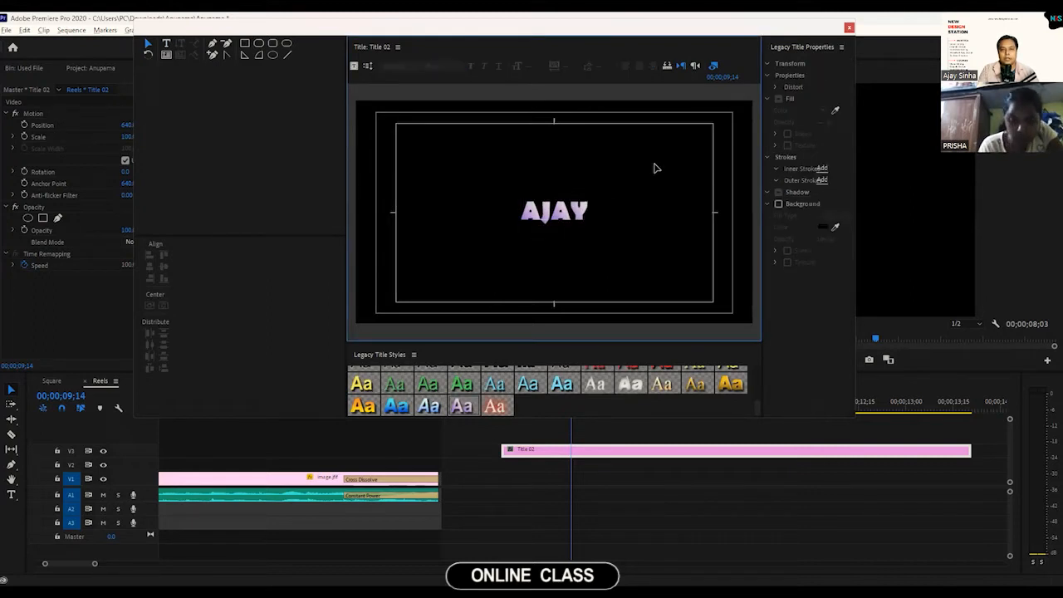
Step: Enlarge the Title 02 text to a font size of about 409 and shift it back toward the frame's centre
drag(532, 69, 562, 68)
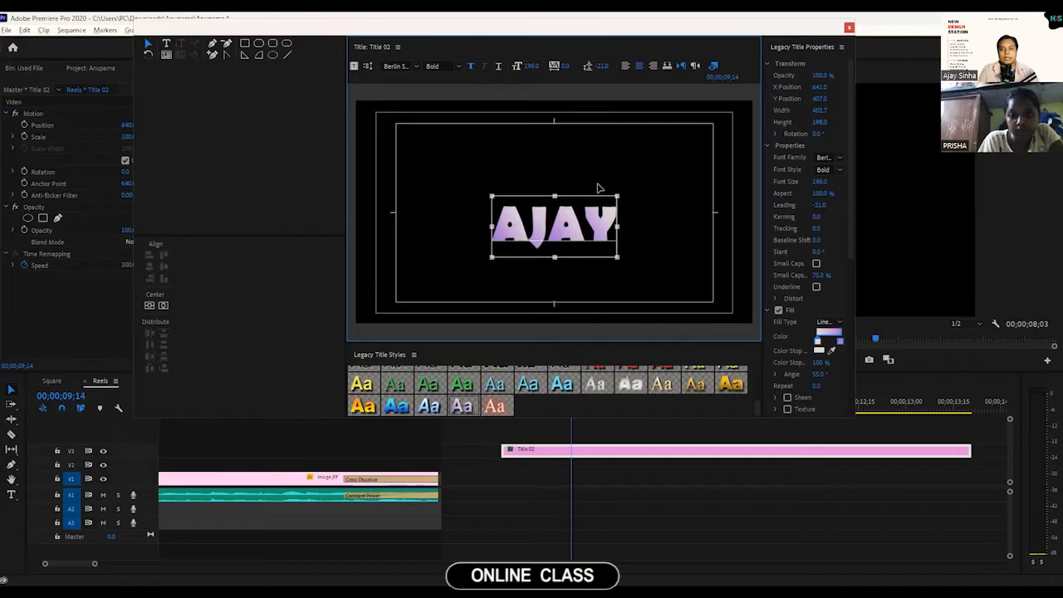
drag(614, 196, 751, 163)
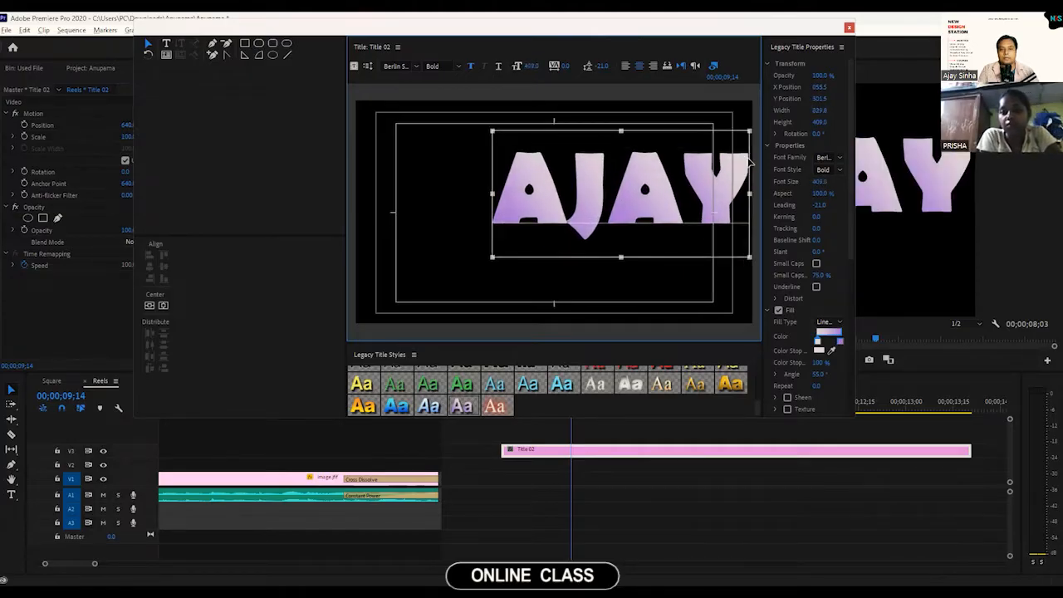
drag(585, 195, 523, 216)
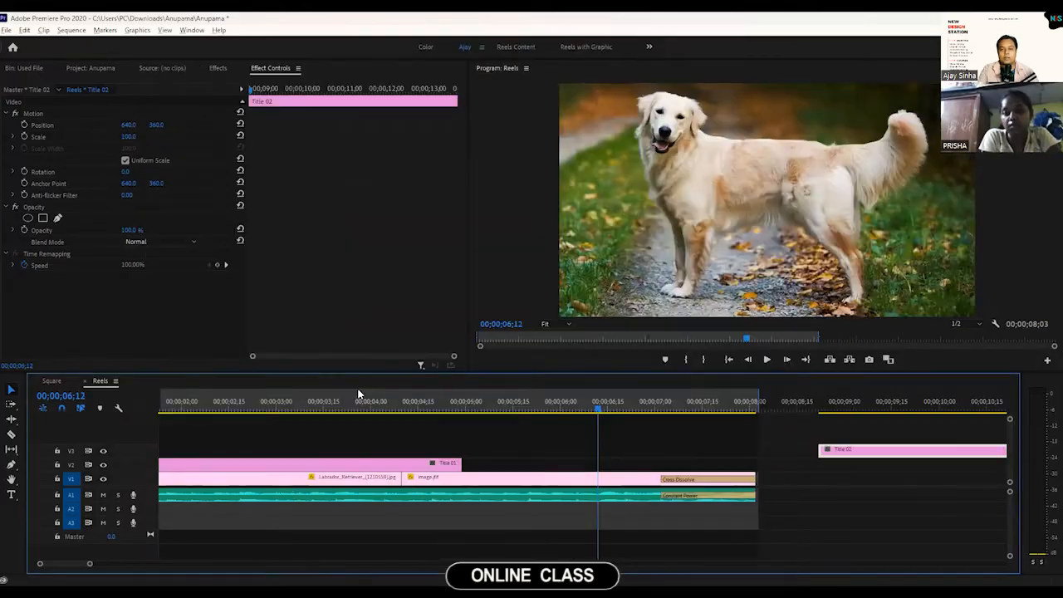
Step: Move the playhead to 00;00;03;22 and open the Title 01 clip over the Labrador image for editing
click(347, 400)
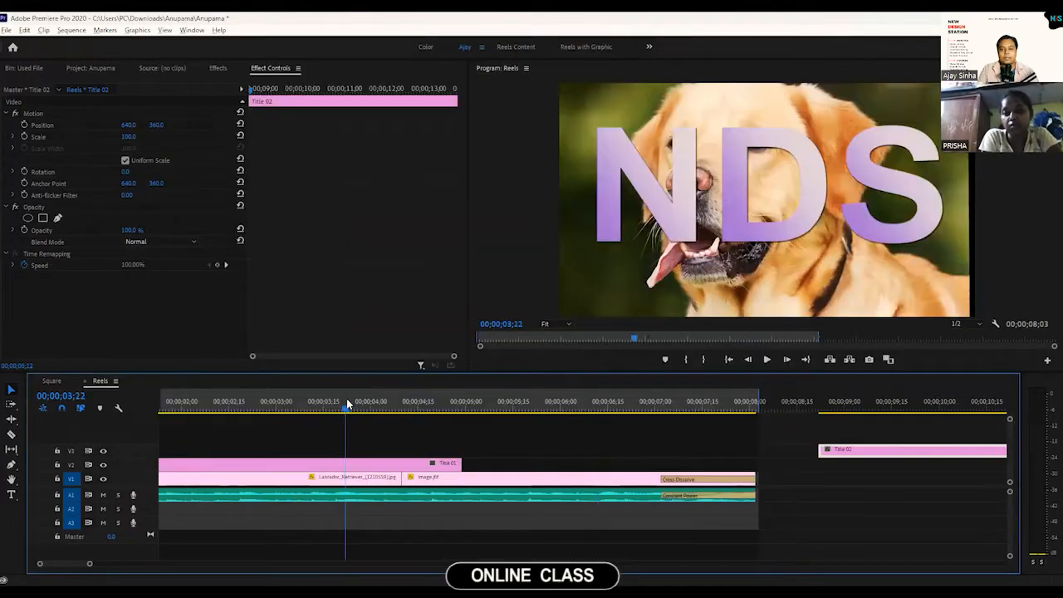
scroll(422, 424, up, 4)
double_click(381, 462)
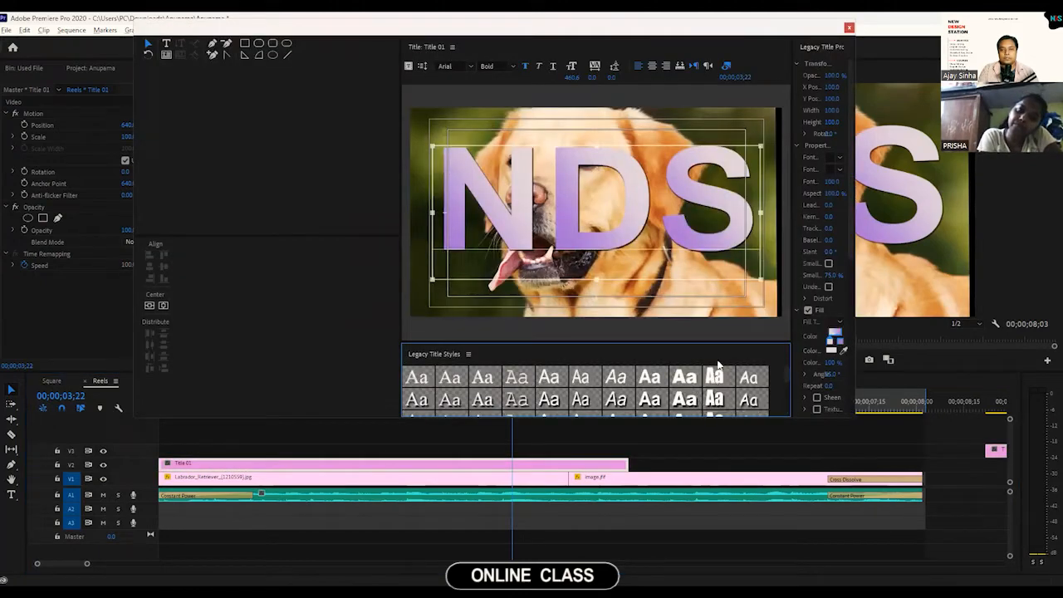
Step: Apply the white Impact style to the NDS text and centre it horizontally and vertically in the frame
click(715, 375)
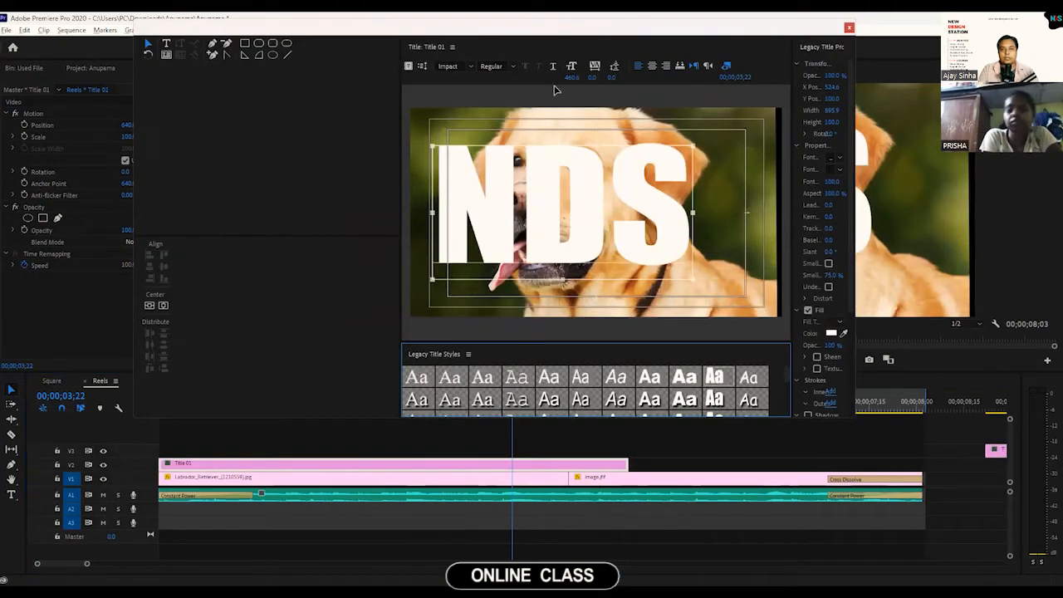
click(652, 66)
click(150, 305)
click(164, 306)
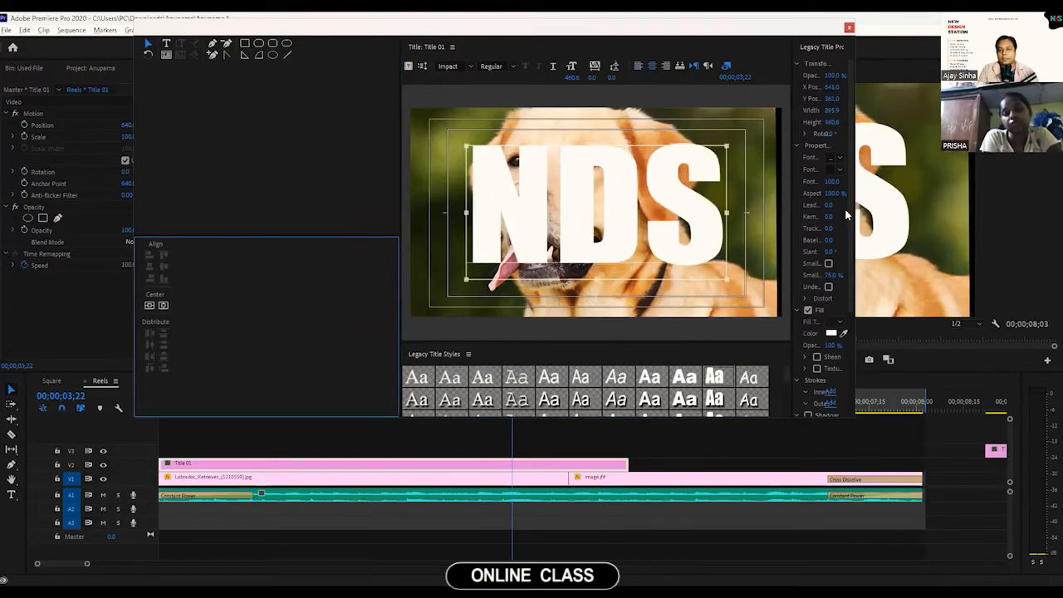
click(849, 28)
Step: Reopen the Title 01 clip and replace its NDS text with "Labrador"
click(358, 468)
double_click(358, 468)
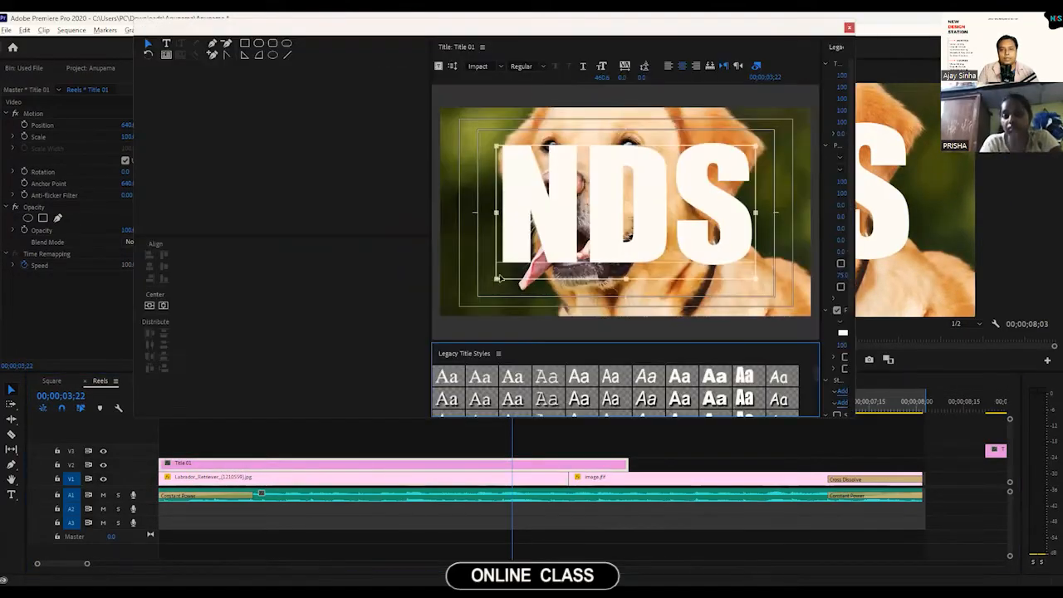
key(ctrl+a)
text(IAB)
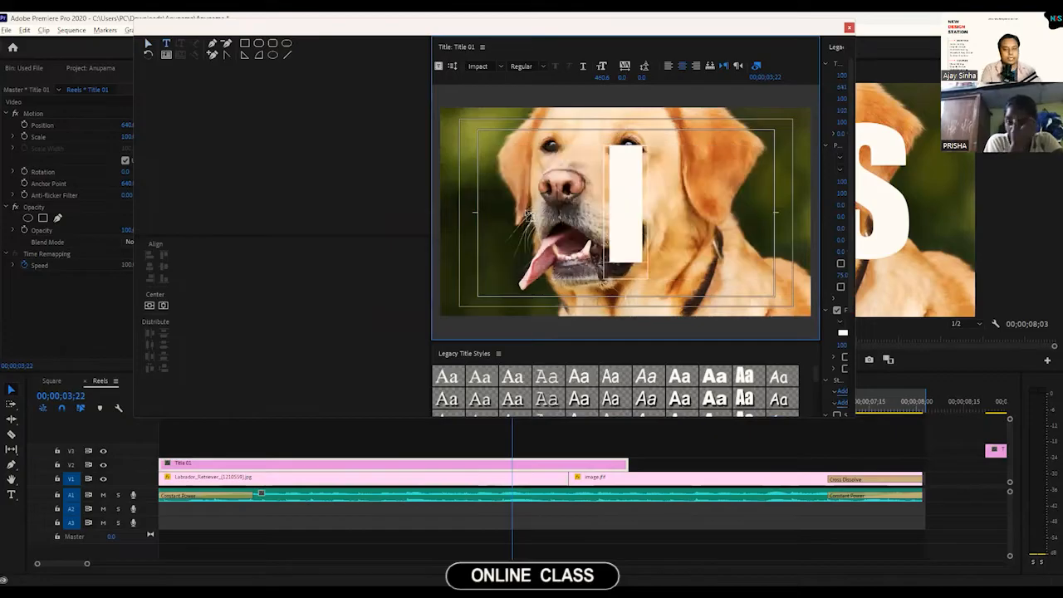
key(BackSpace)
key(BackSpace)
key(BackSpace)
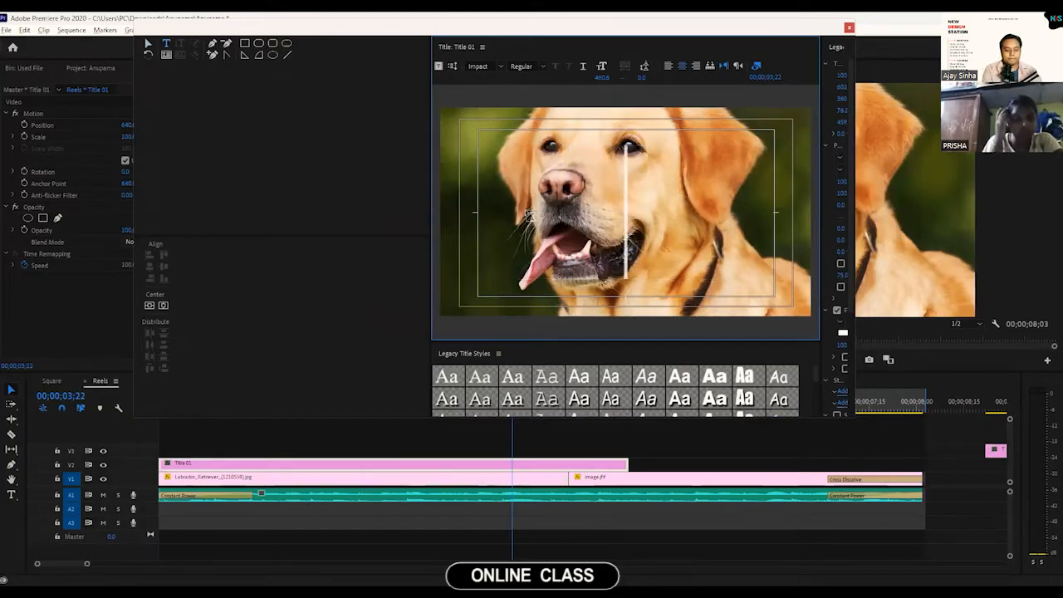
text(Labrador)
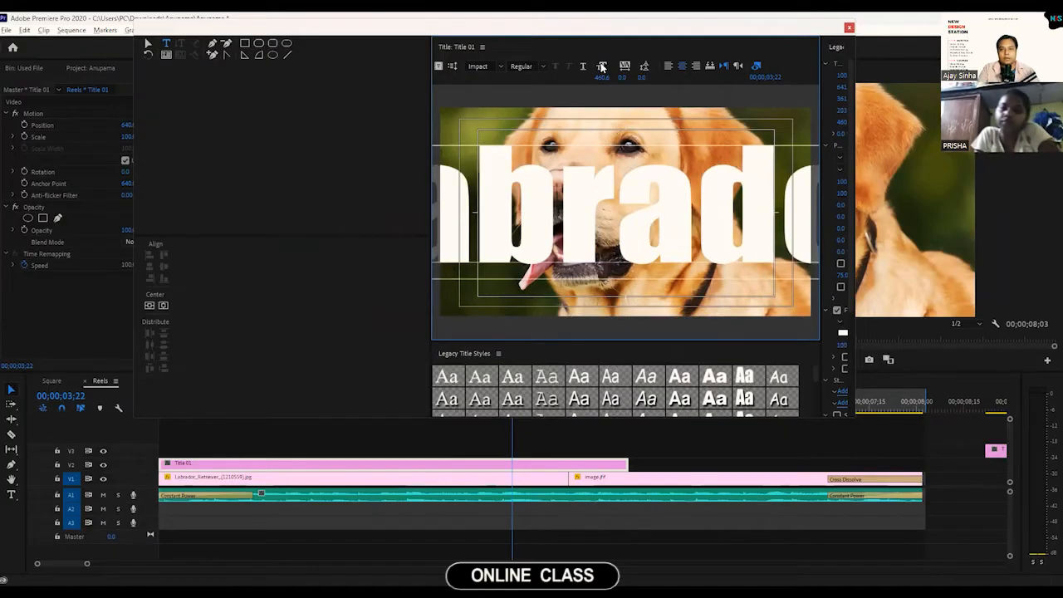
Step: Reduce the Labrador text to font size 88.6 and place it in the lower-left corner of the frame
drag(602, 77, 480, 77)
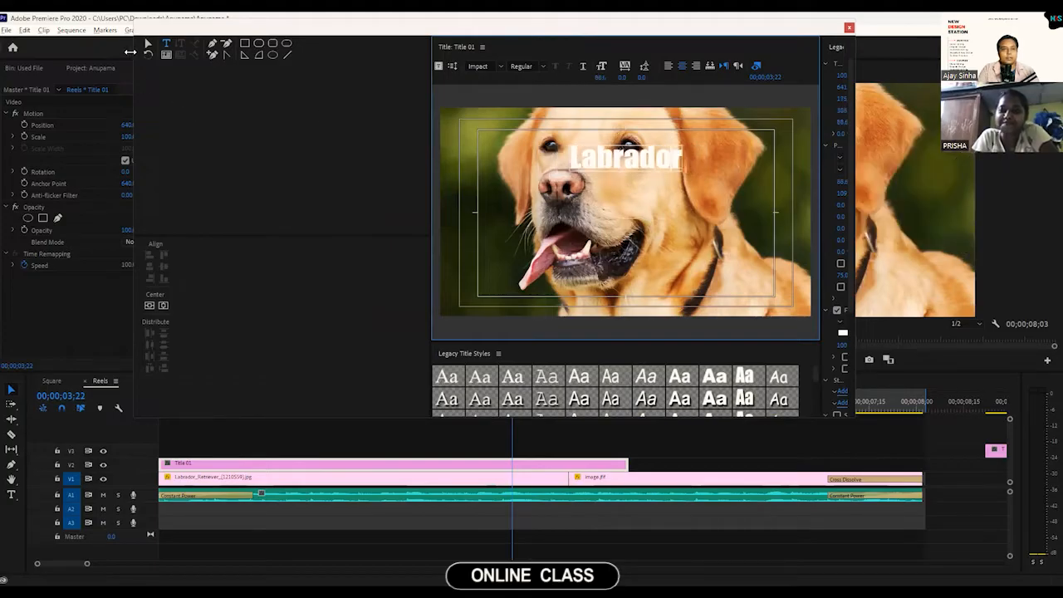
click(148, 43)
drag(590, 169, 482, 287)
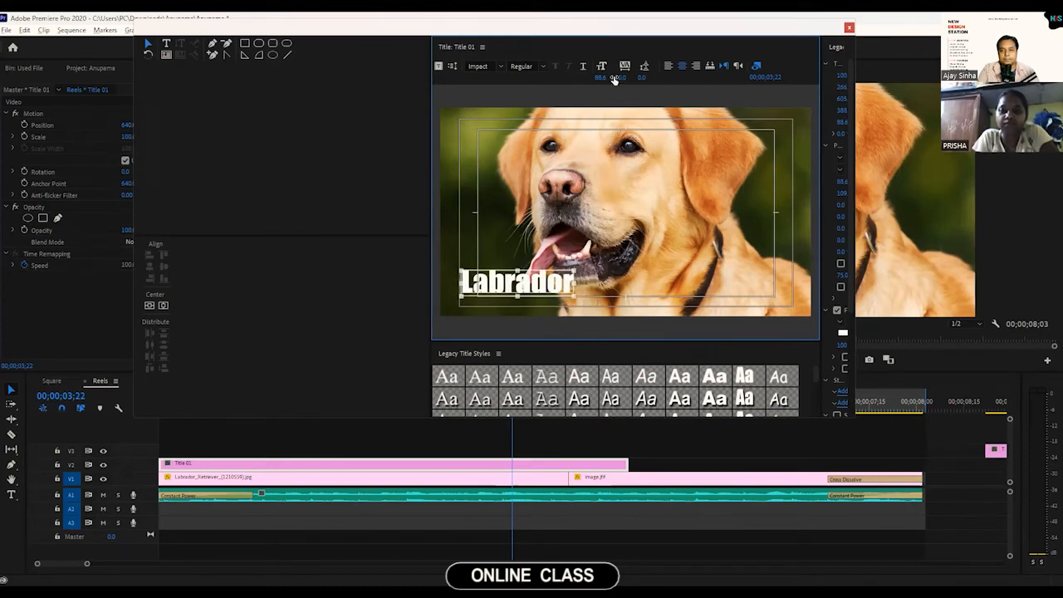
Step: Reposition the title window, widen the title properties area, and add an outer stroke to the Labrador text
drag(626, 35, 339, 74)
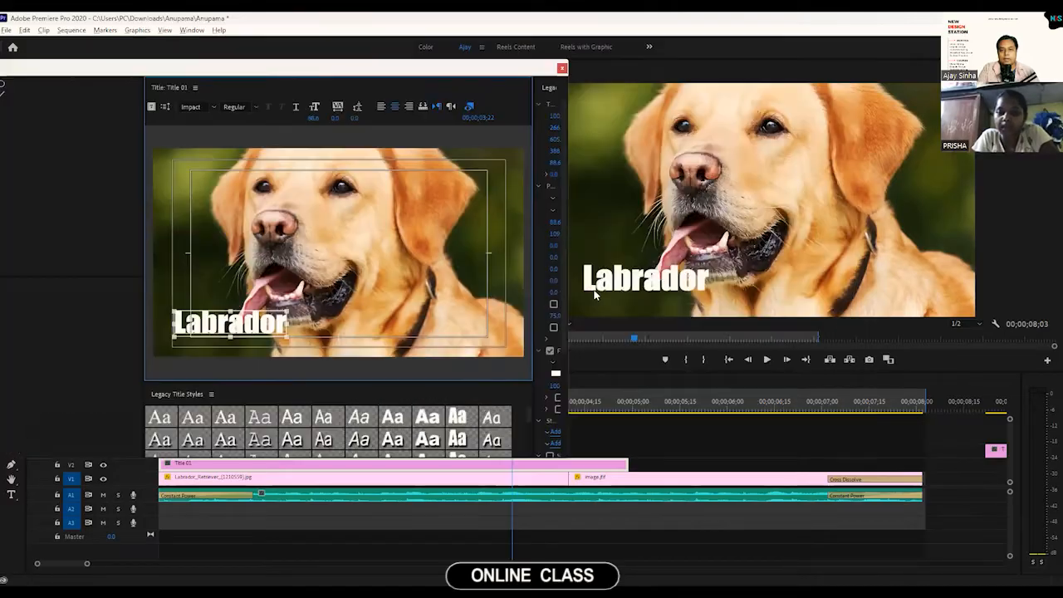
drag(420, 70, 546, 66)
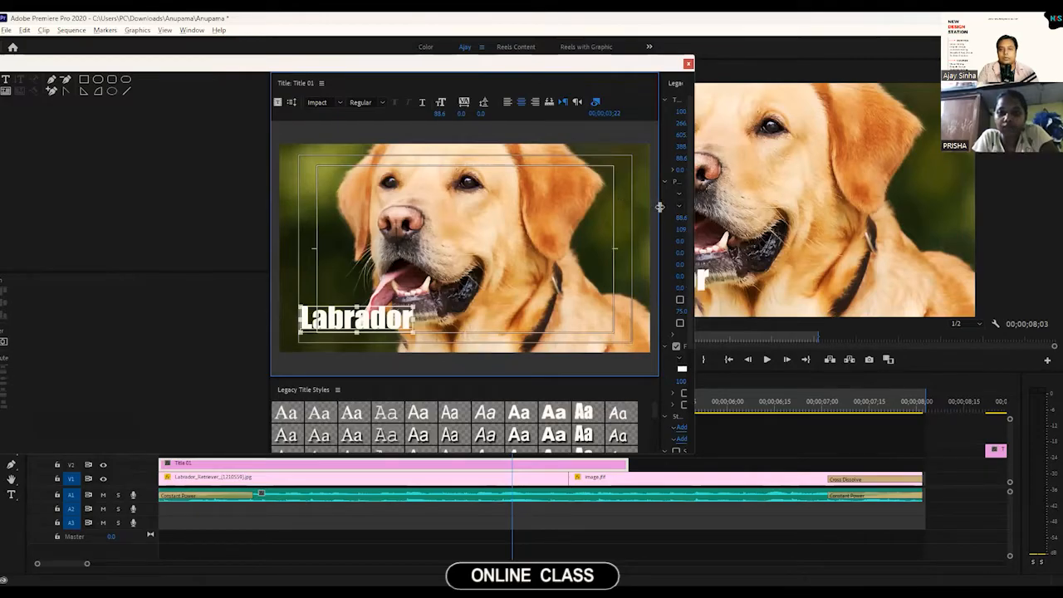
drag(658, 208, 593, 214)
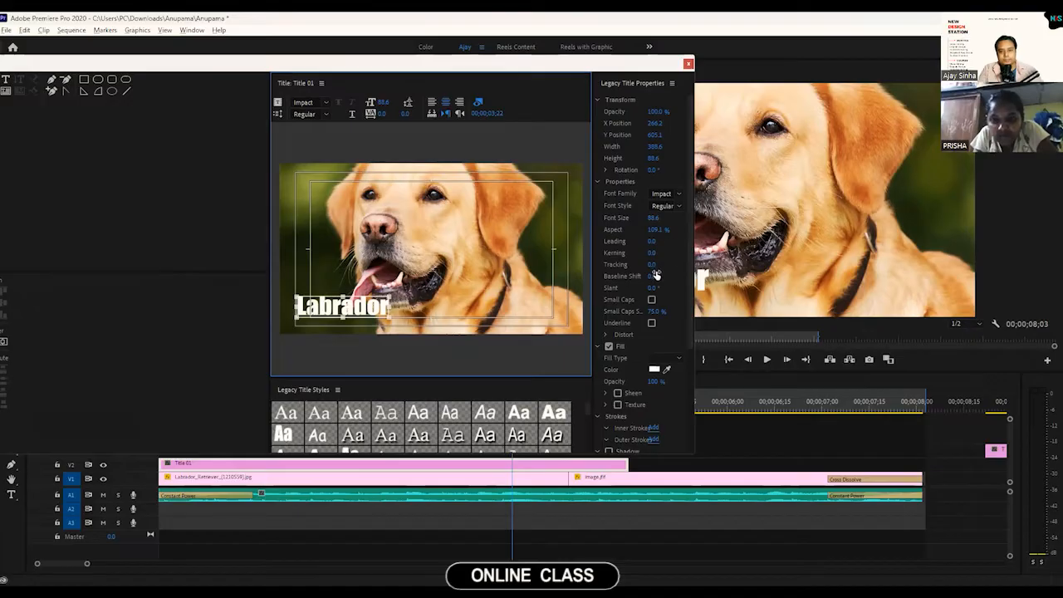
scroll(690, 331, down, 5)
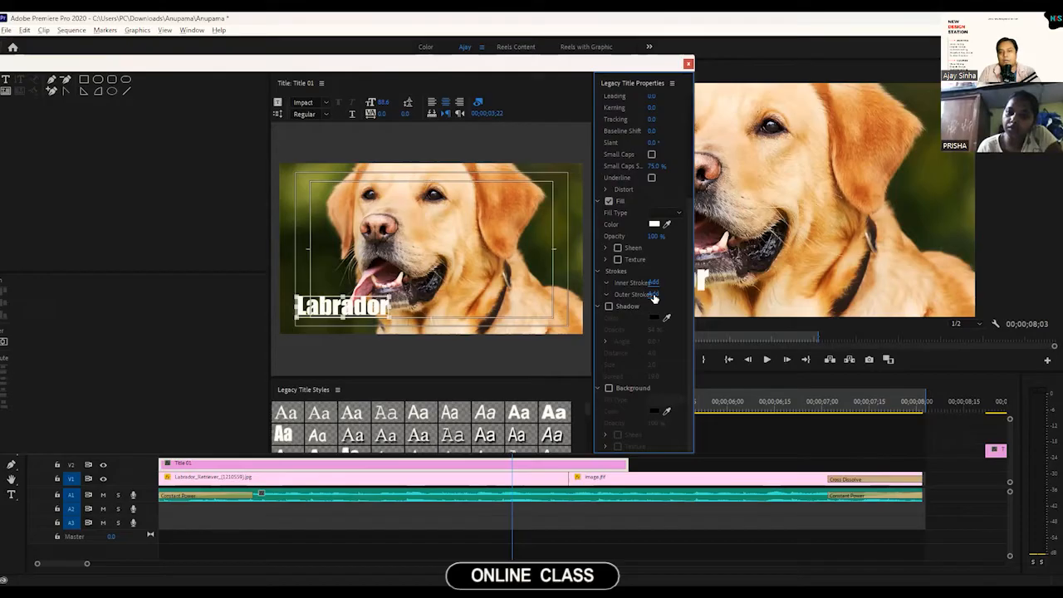
click(654, 295)
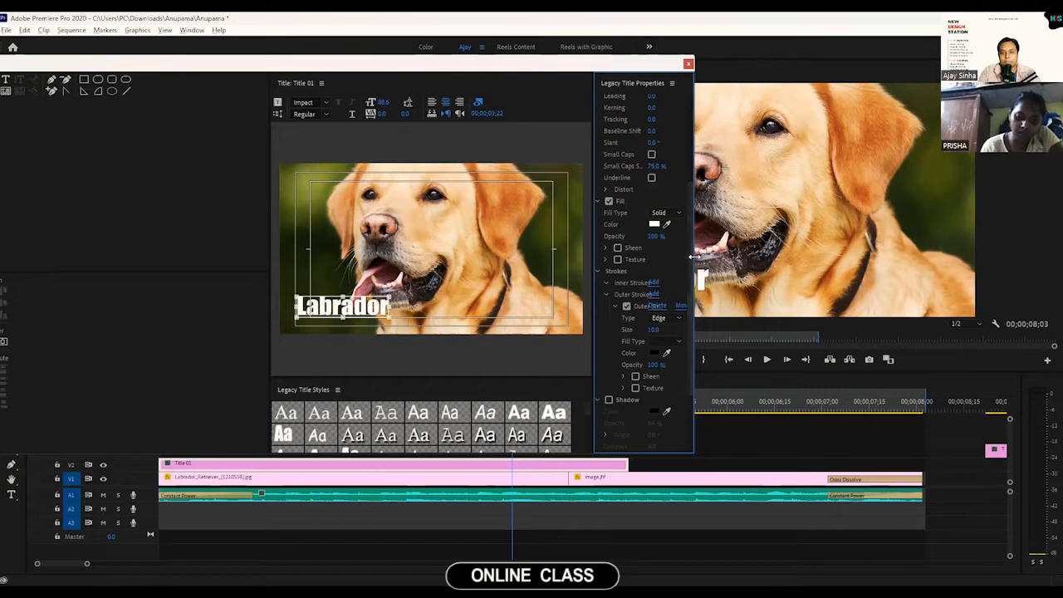
Step: Enlarge the title window and its preview canvas so the text and its stroke settings have more room
drag(694, 257, 876, 257)
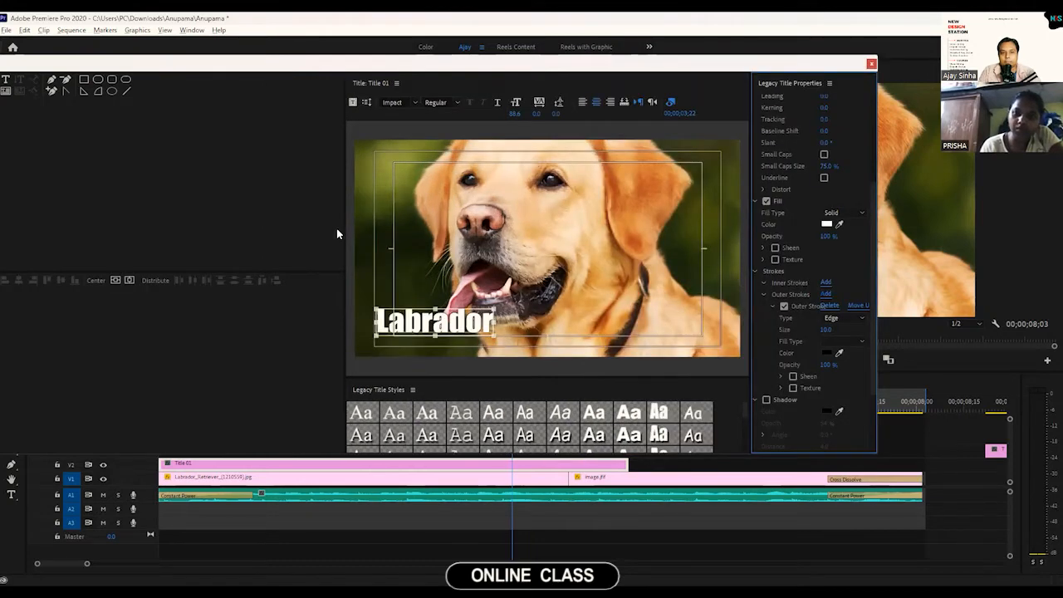
drag(344, 233, 125, 234)
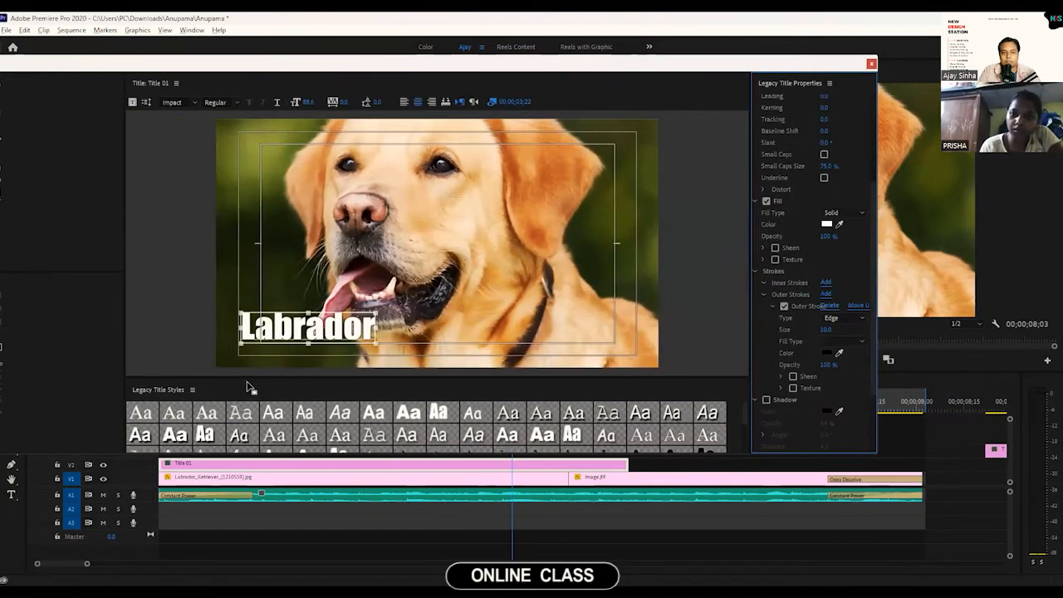
drag(254, 379, 267, 449)
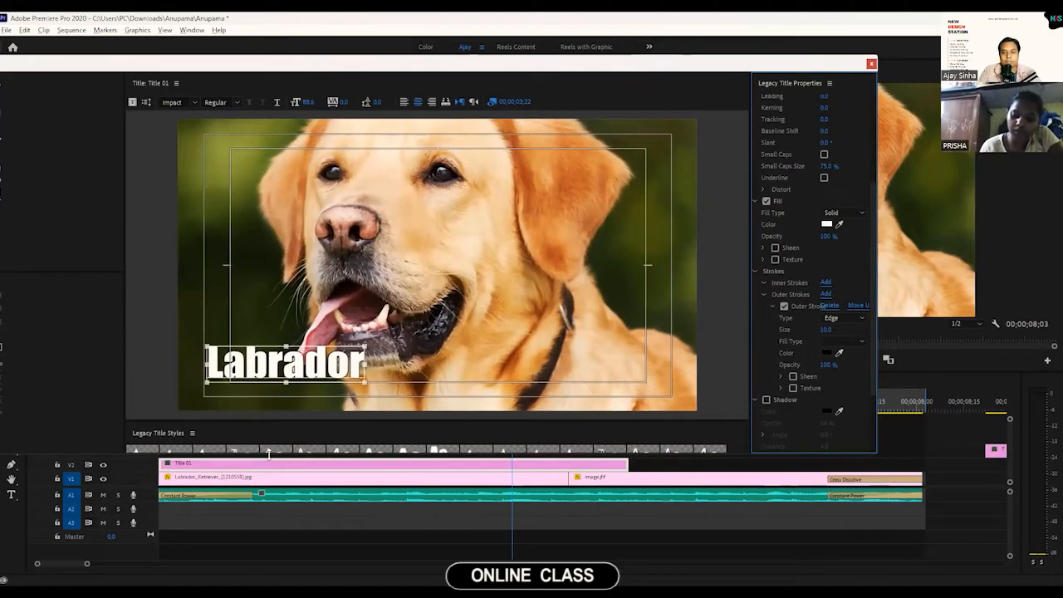
drag(268, 453, 265, 550)
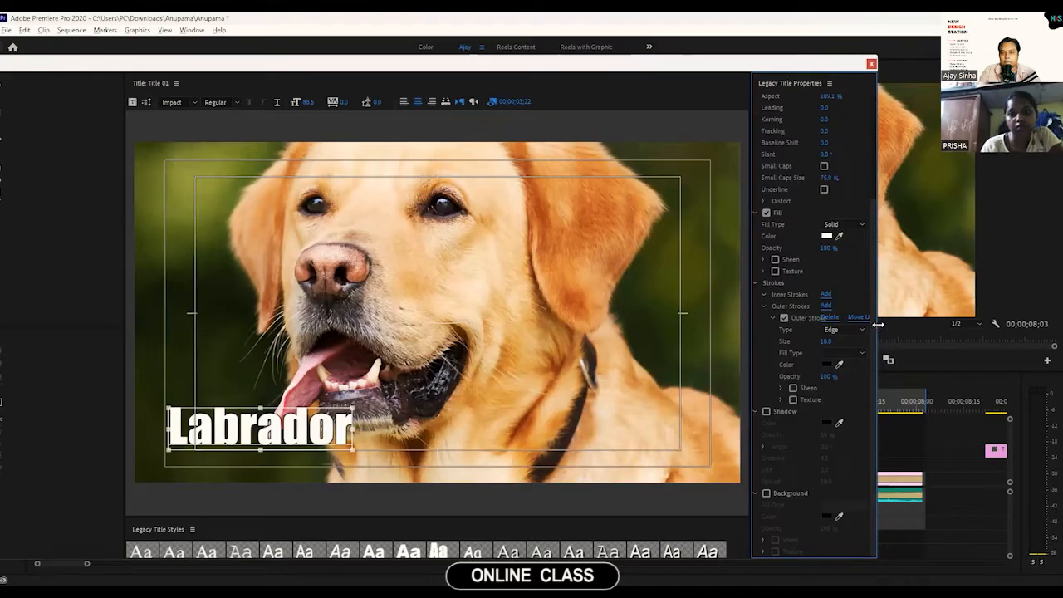
drag(893, 337, 933, 341)
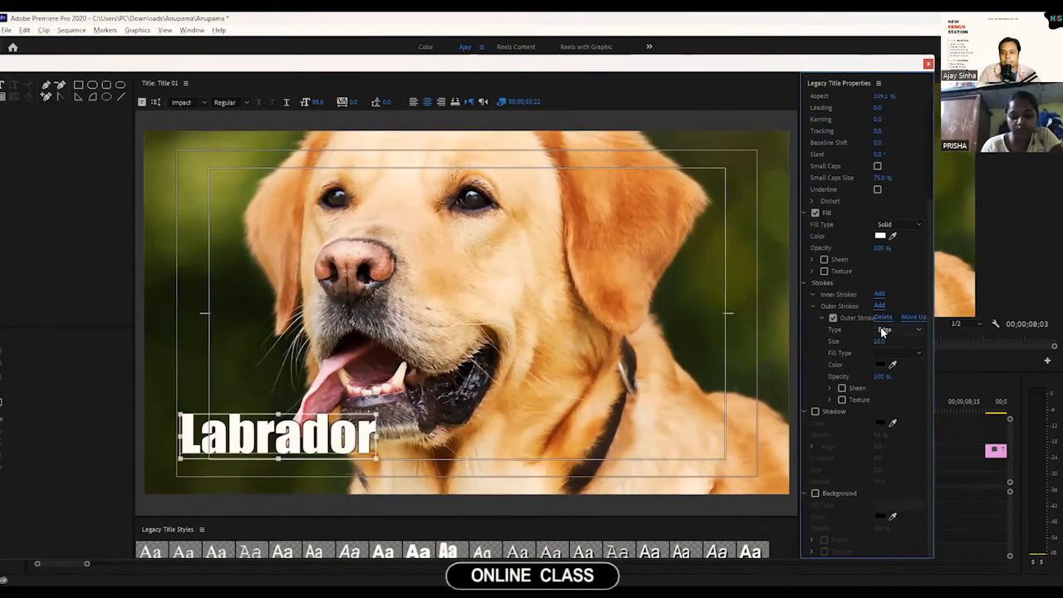
Step: Set the Labrador text's outer stroke size to 70 and its colour to red FF0000
mouse_move(879, 341)
mouse_down()
mouse_move(935, 340)
mouse_move(901, 341)
mouse_move(925, 340)
mouse_up()
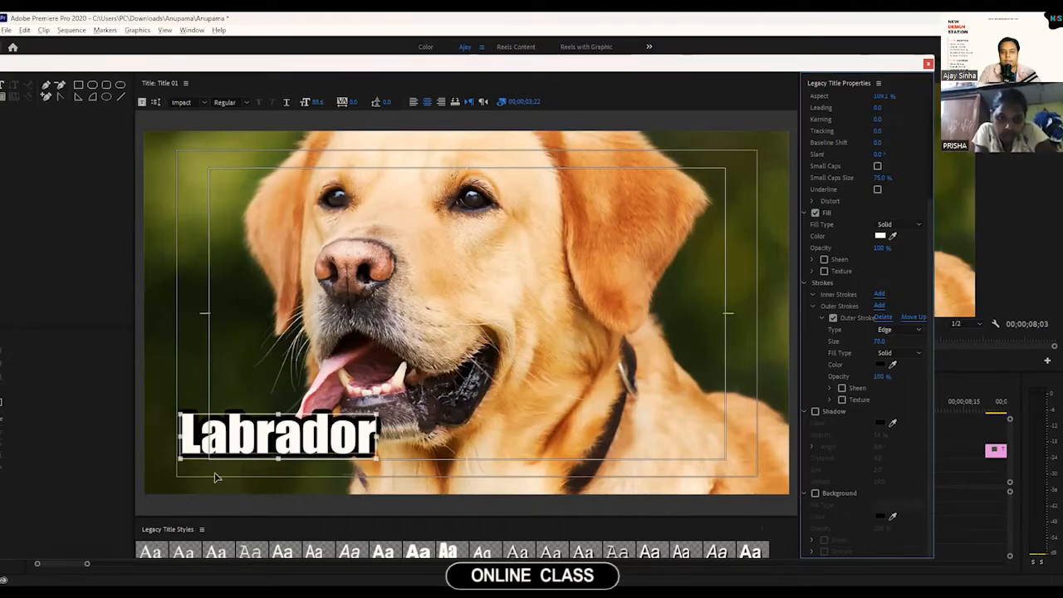
click(880, 367)
click(343, 321)
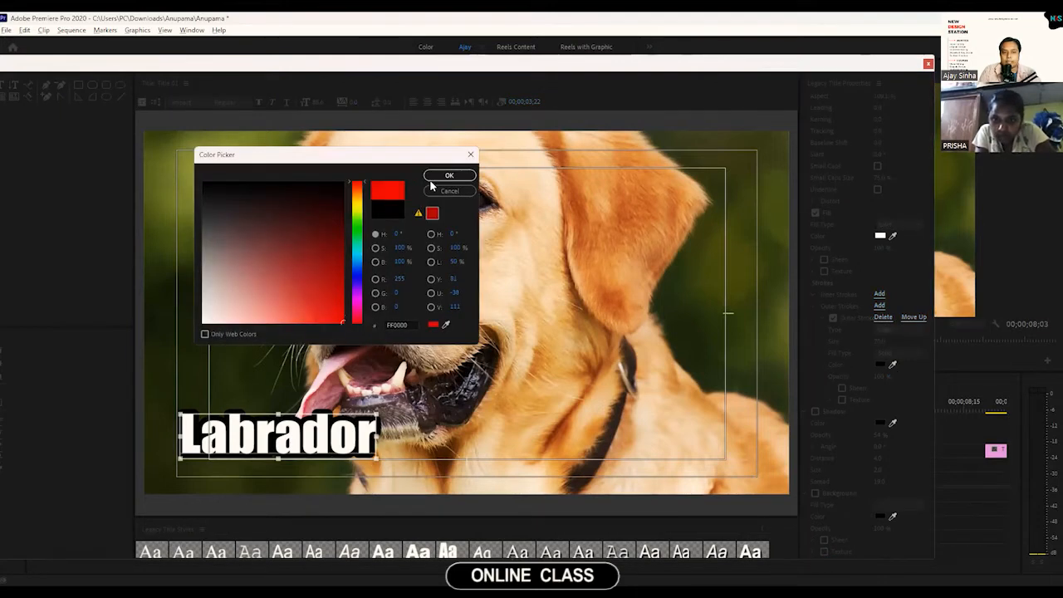
click(433, 177)
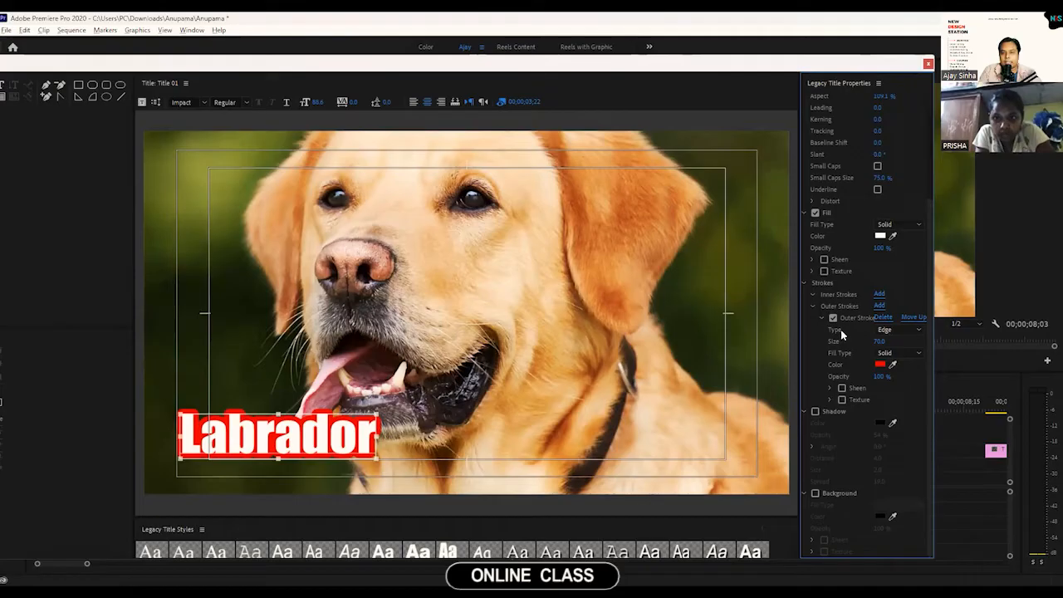
Step: Try the Depth type on the Labrador text's outer stroke and switch it back to Edge
click(889, 332)
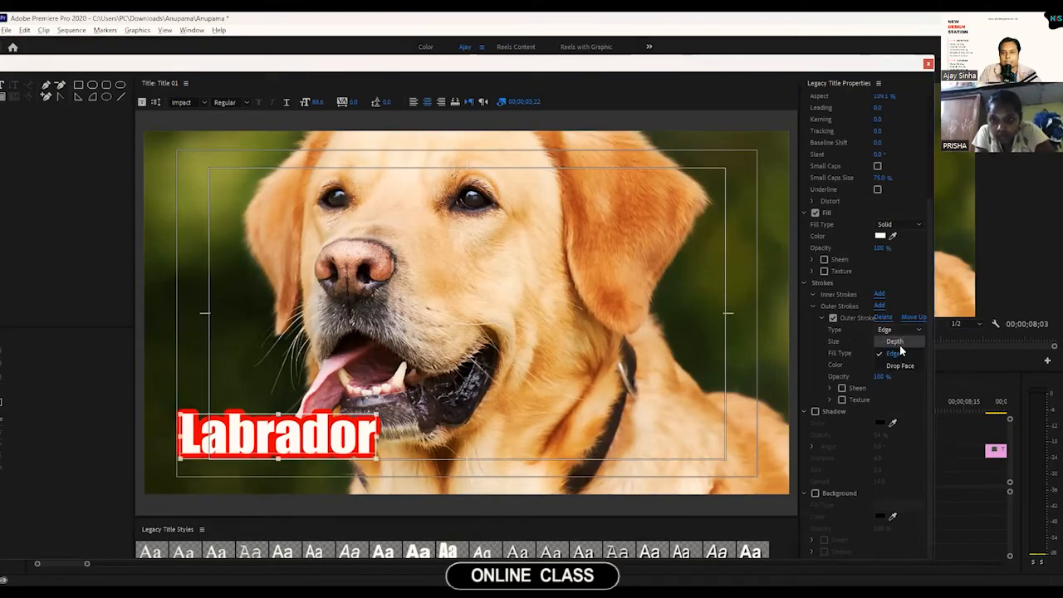
click(895, 342)
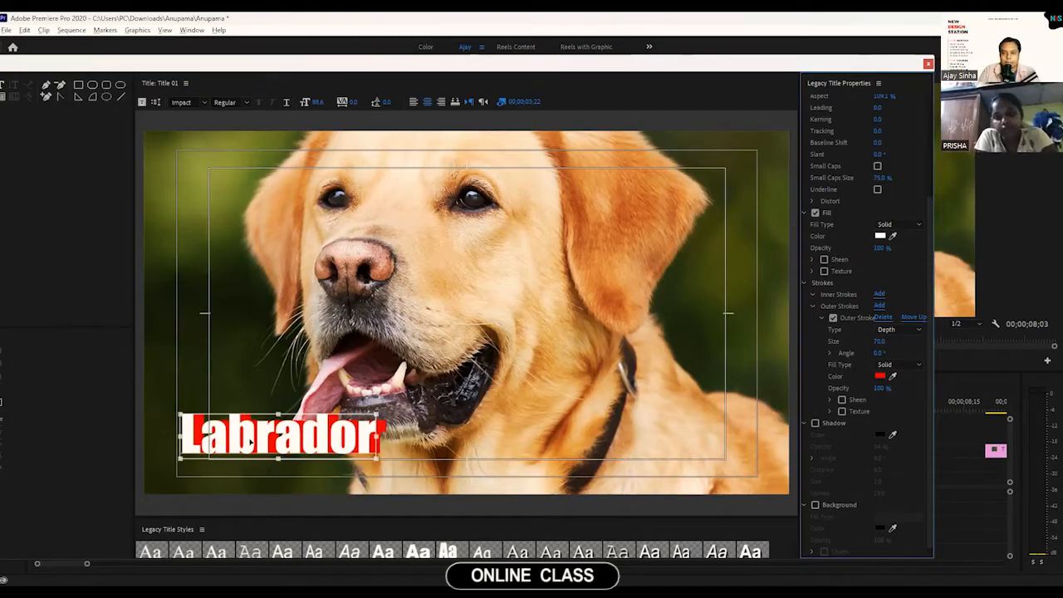
click(912, 332)
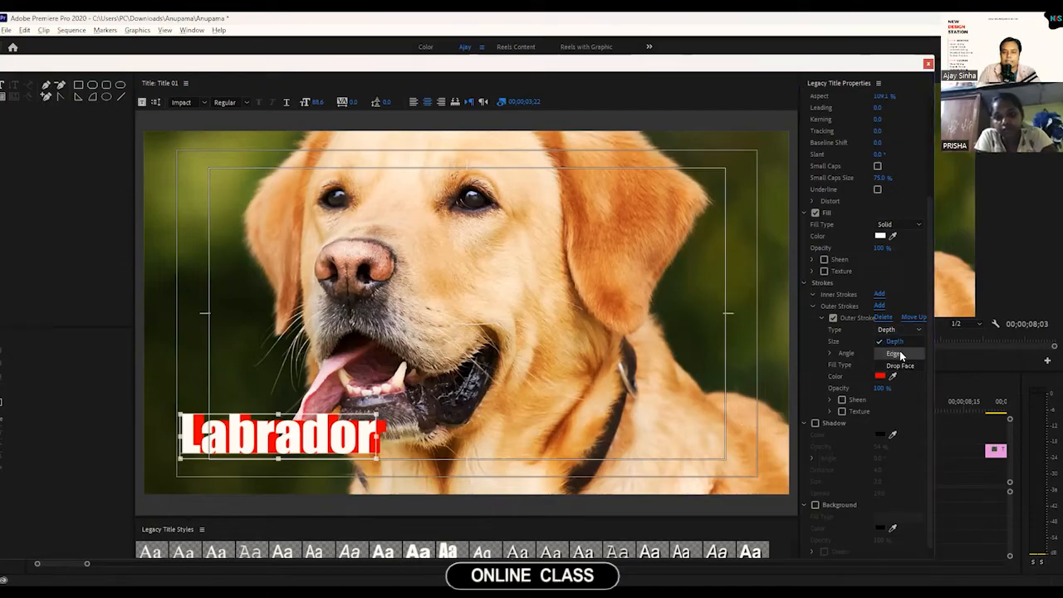
click(893, 354)
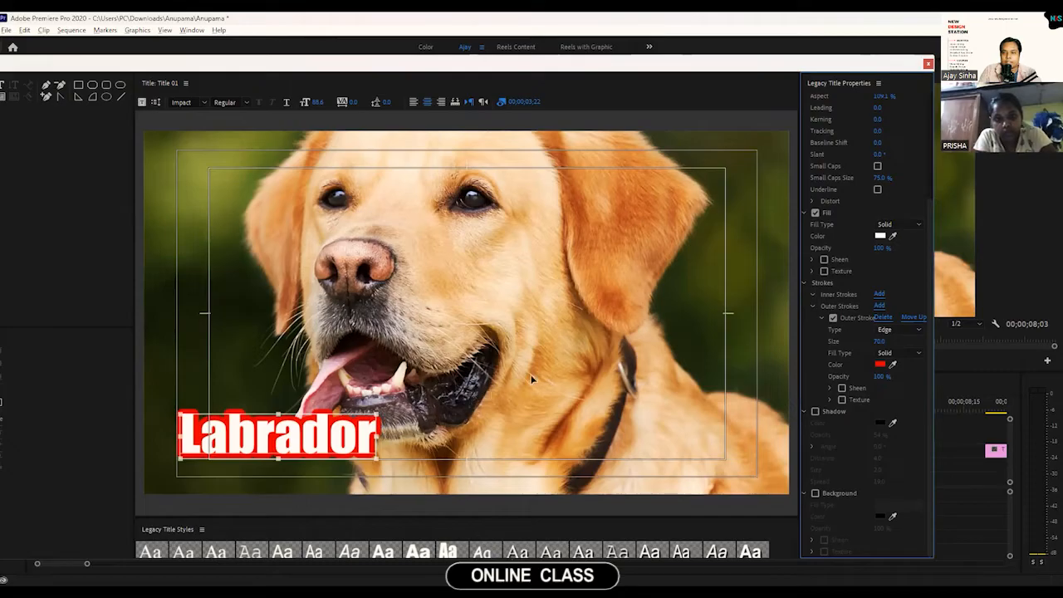
Step: Reduce the outer stroke size to 40 and try the Depth type with its angle at about 23°
drag(879, 341, 864, 341)
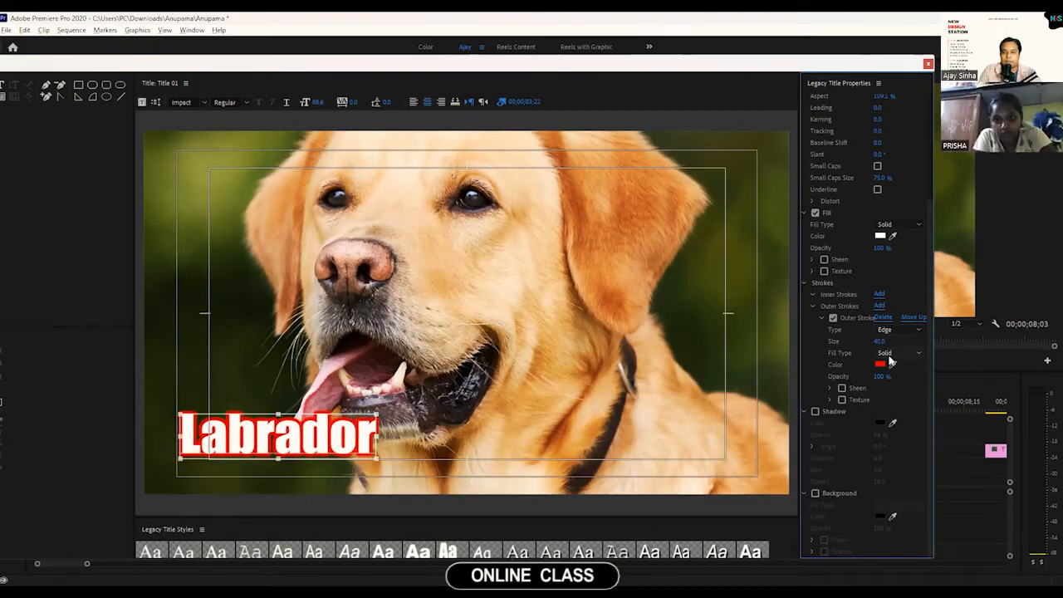
click(895, 330)
click(897, 344)
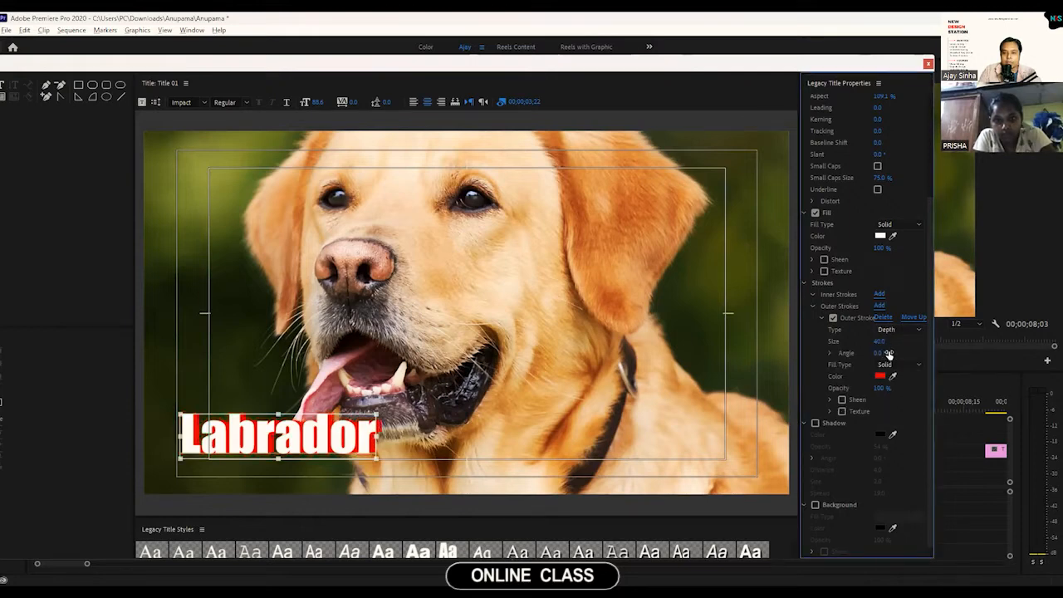
mouse_move(878, 353)
mouse_down()
mouse_move(935, 353)
mouse_move(886, 353)
mouse_up()
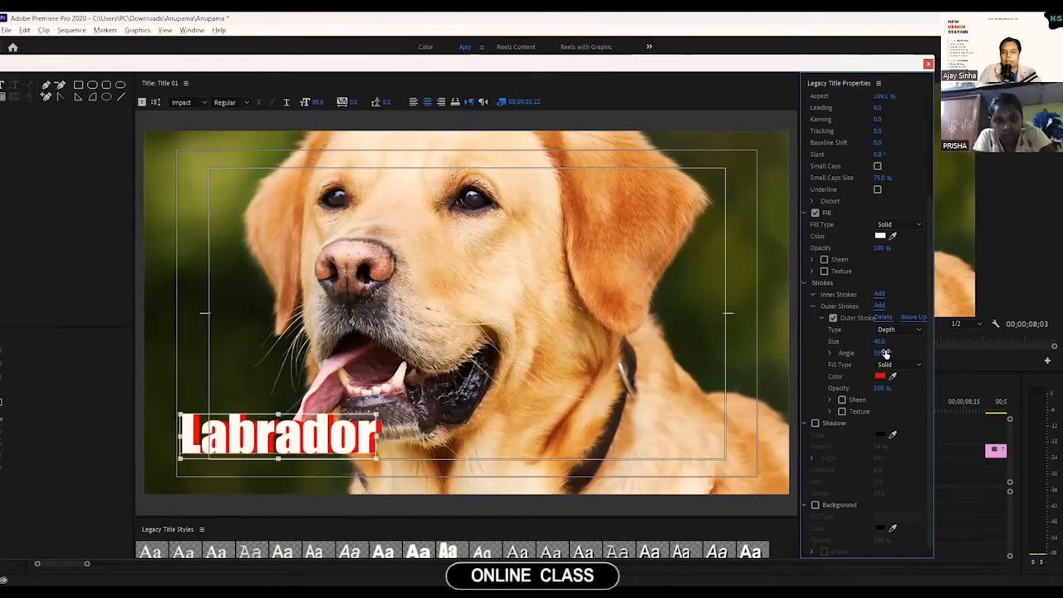
drag(885, 353, 898, 353)
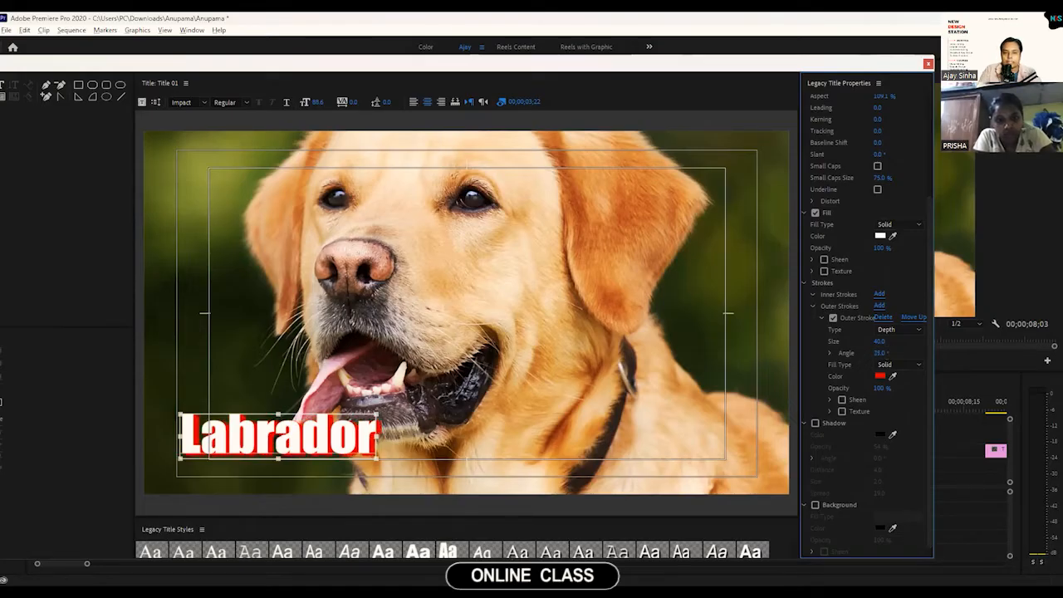
Step: Return the Labrador text's outer stroke to the Edge type and set its size to 40
click(890, 329)
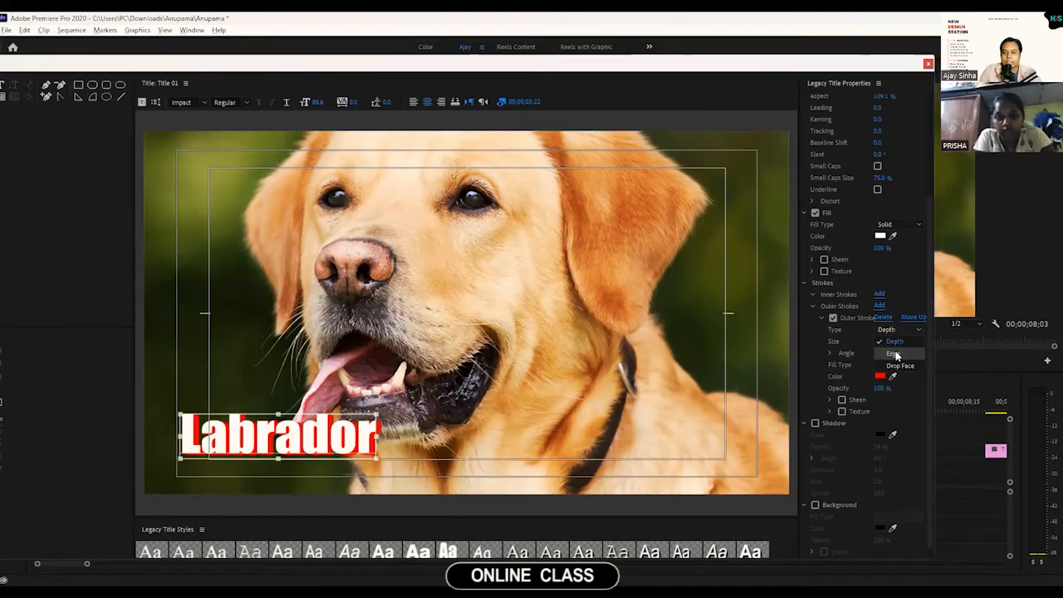
click(895, 350)
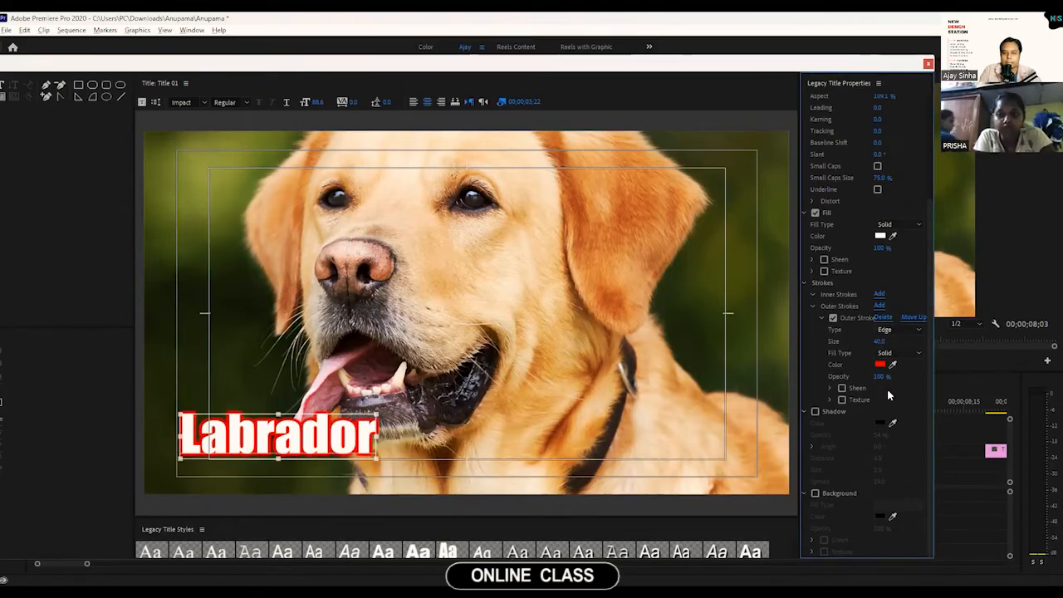
mouse_move(879, 342)
mouse_down()
mouse_move(937, 342)
mouse_move(847, 341)
mouse_move(942, 342)
mouse_move(902, 341)
mouse_up()
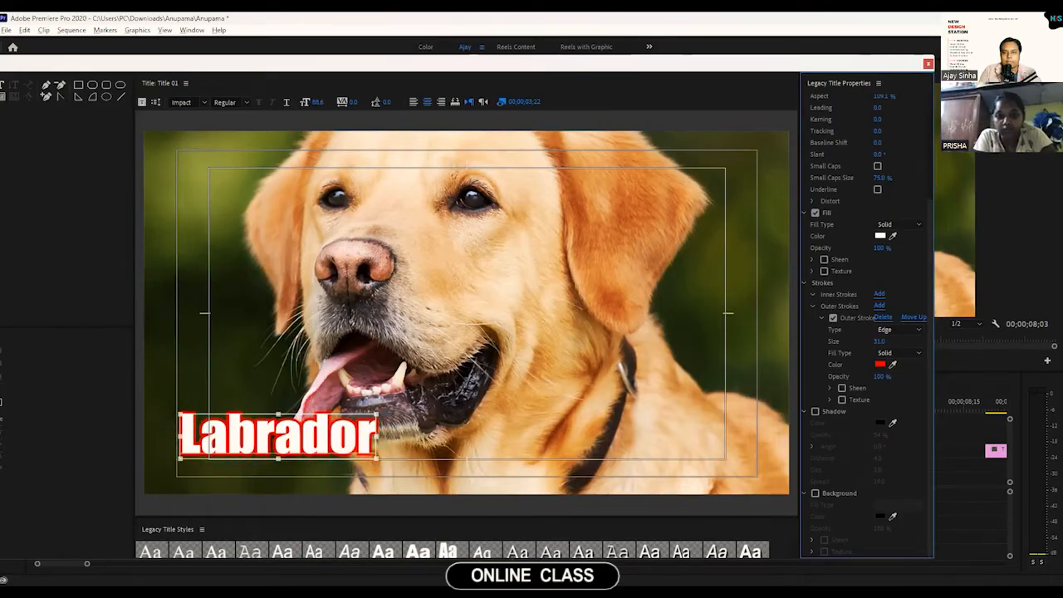
drag(902, 342, 883, 341)
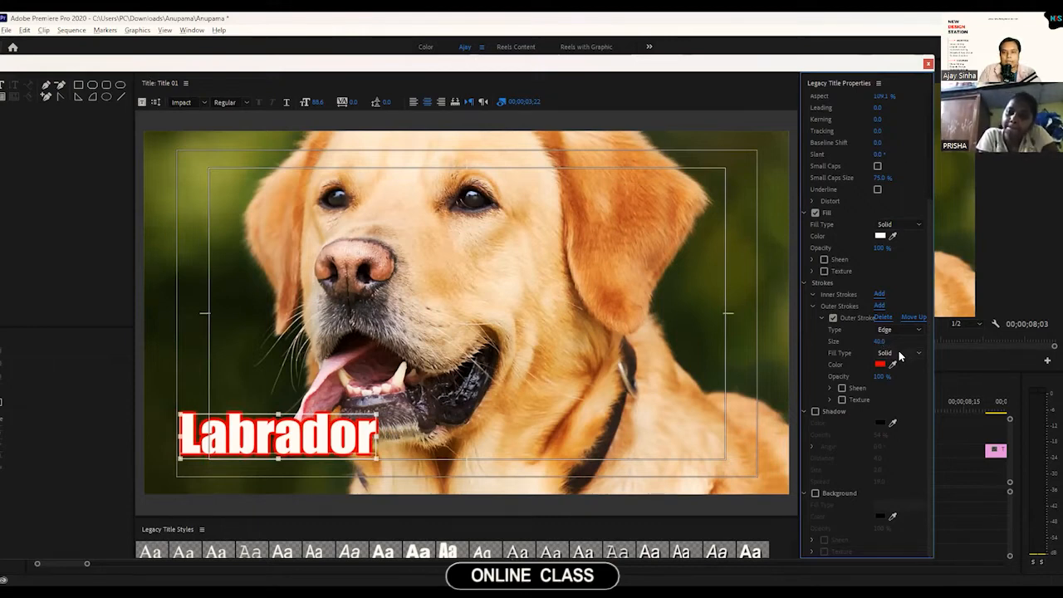
Step: Change the outer stroke's fill type to Linear Gradient and set its first colour stop to bright blue 00DEFF
click(900, 354)
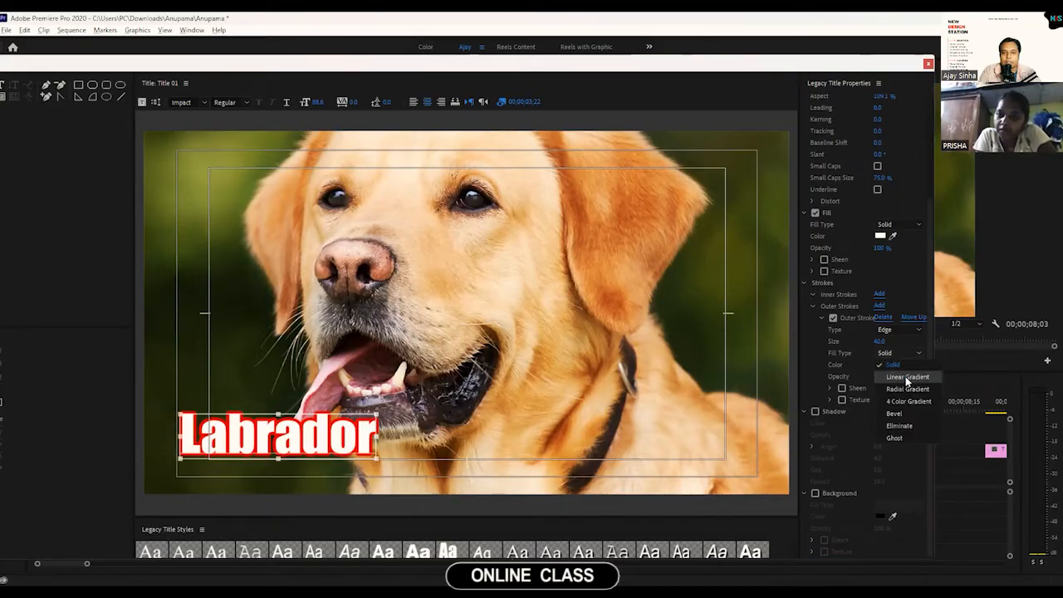
click(907, 378)
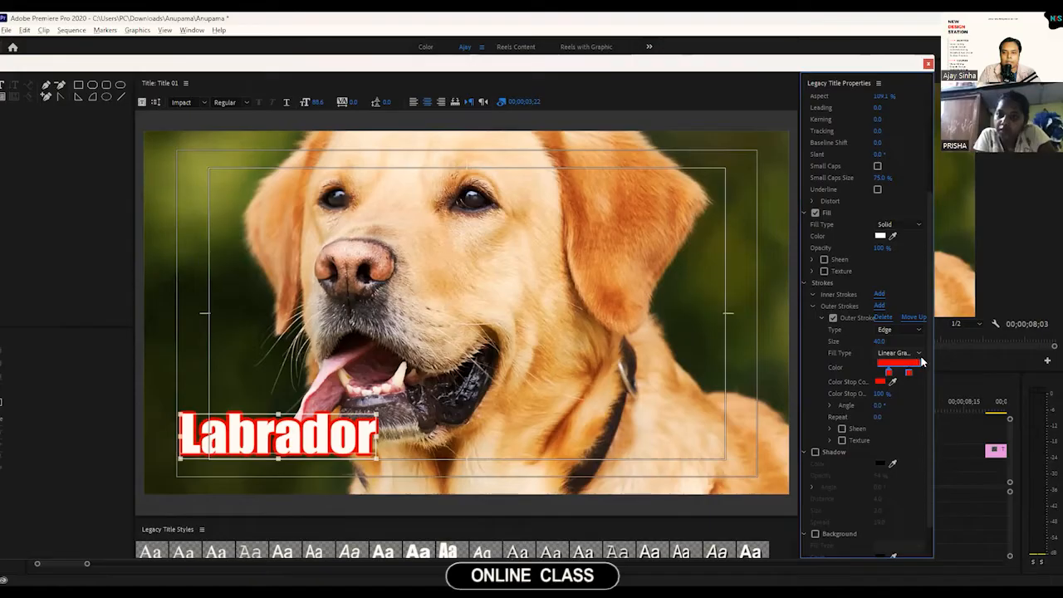
click(884, 383)
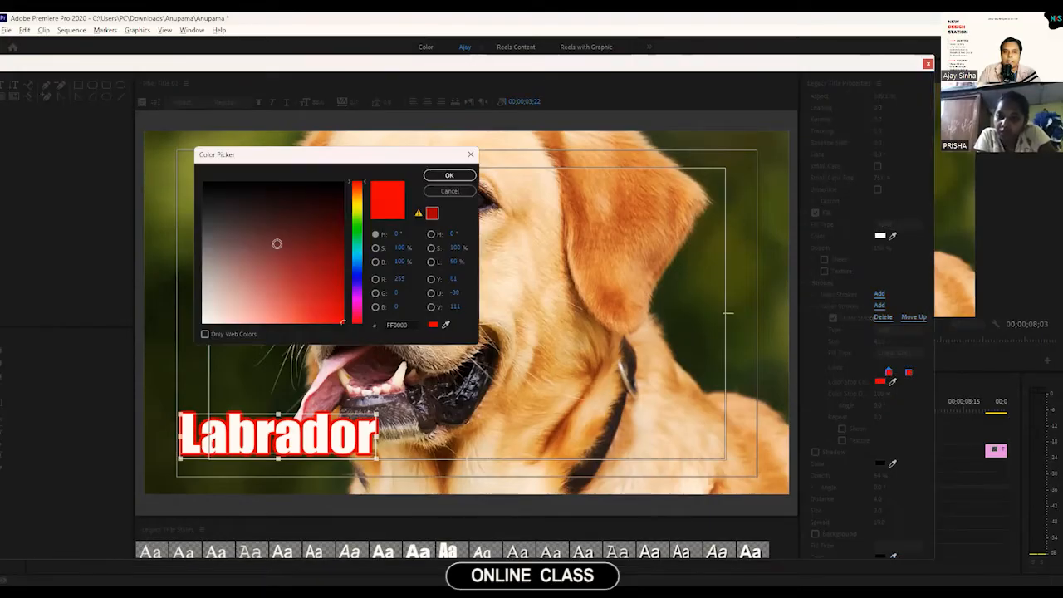
click(355, 256)
drag(323, 267, 345, 181)
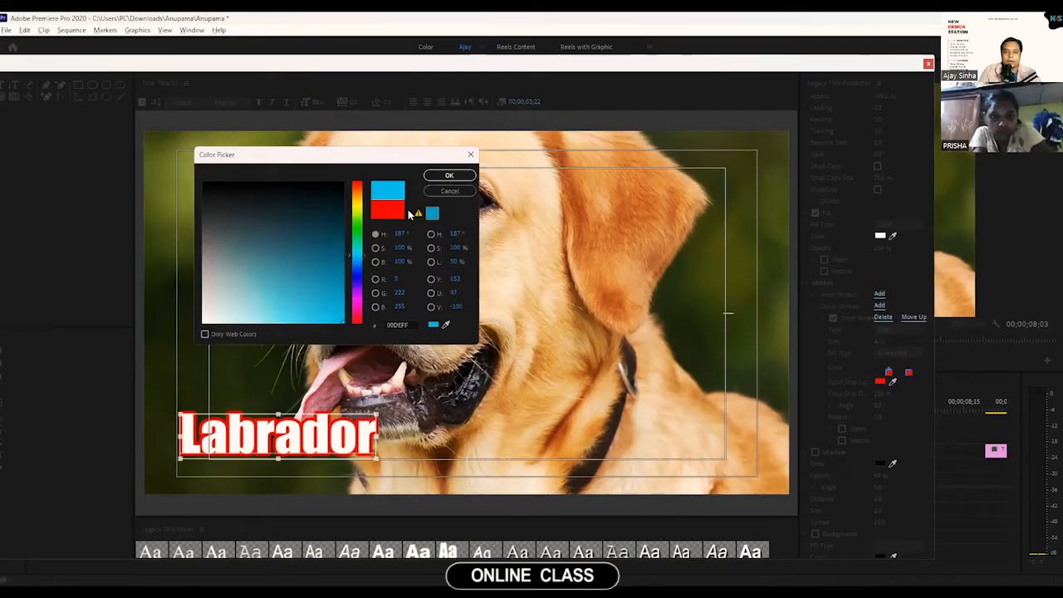
click(445, 176)
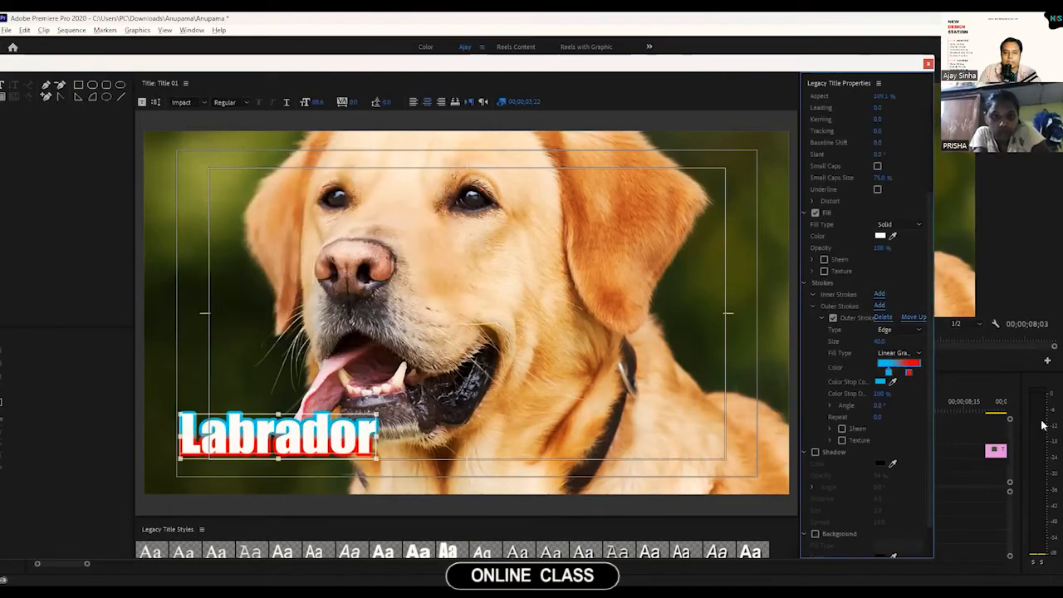
Step: Set the second colour stop of the outer stroke's gradient to dark blue 106372
click(909, 374)
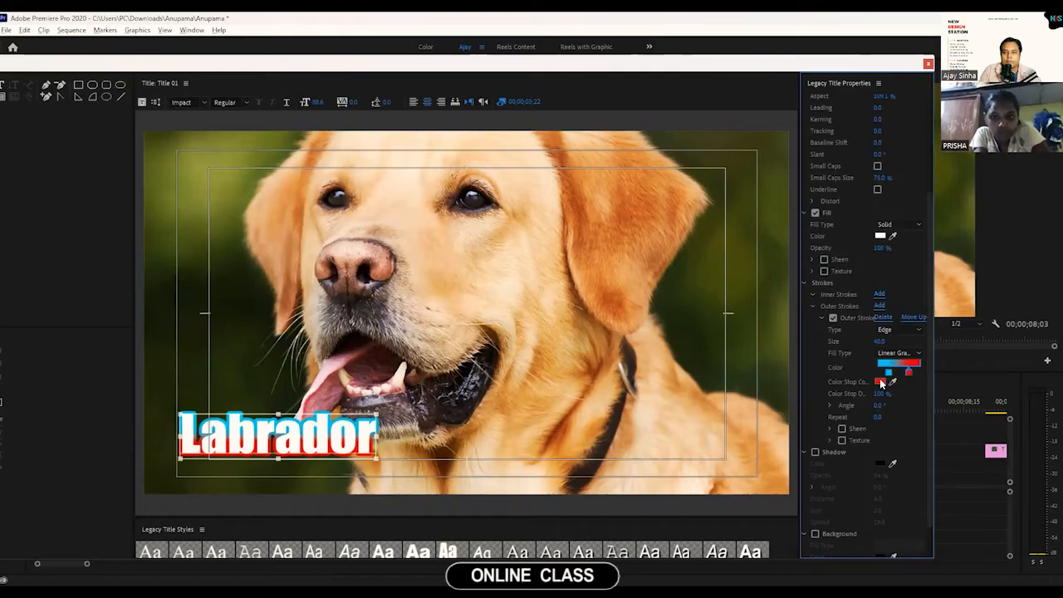
click(882, 383)
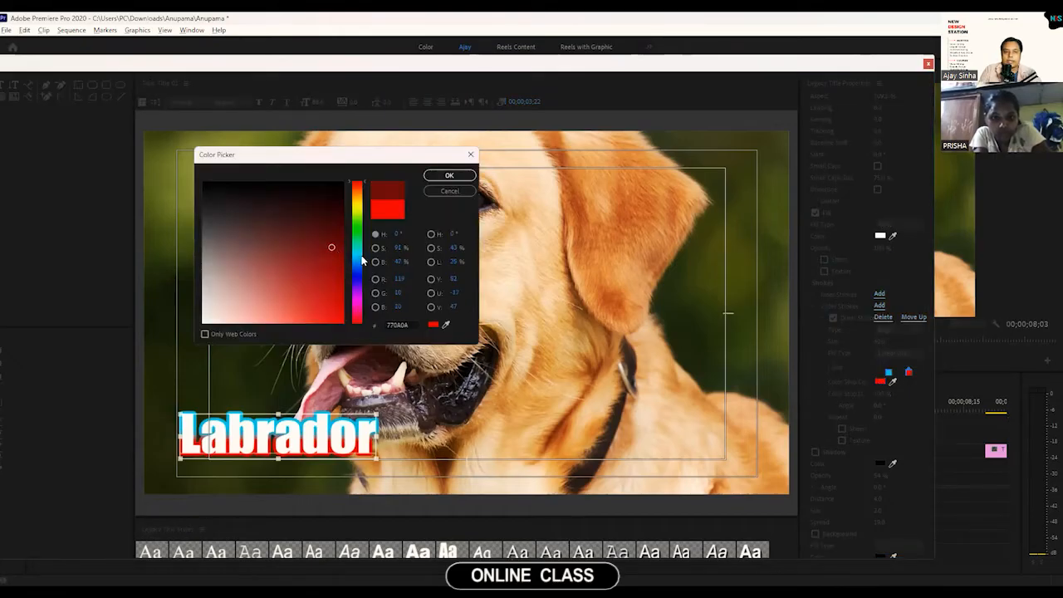
click(360, 257)
drag(323, 282, 324, 244)
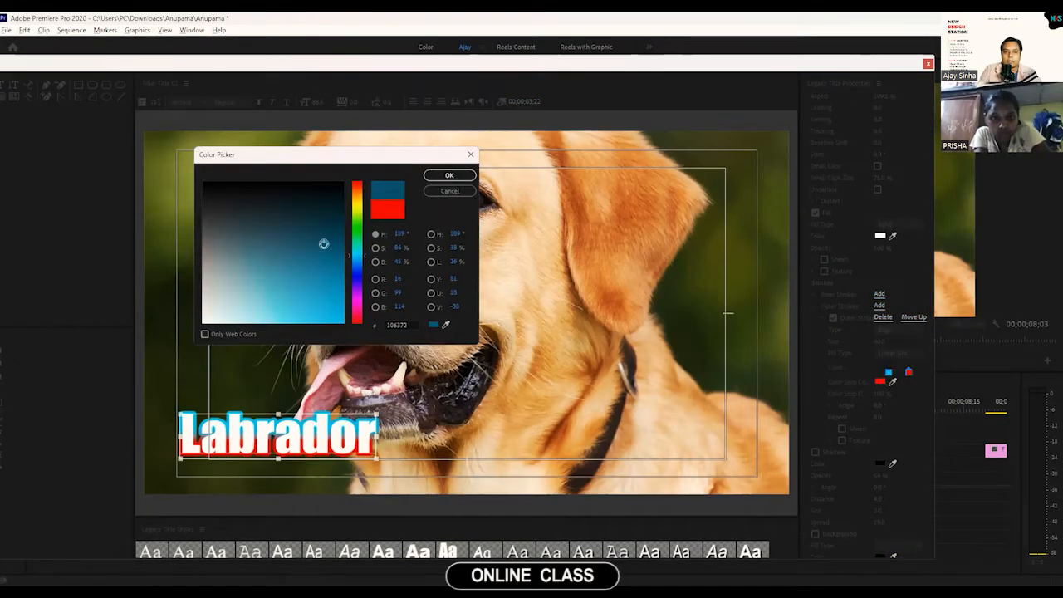
click(435, 177)
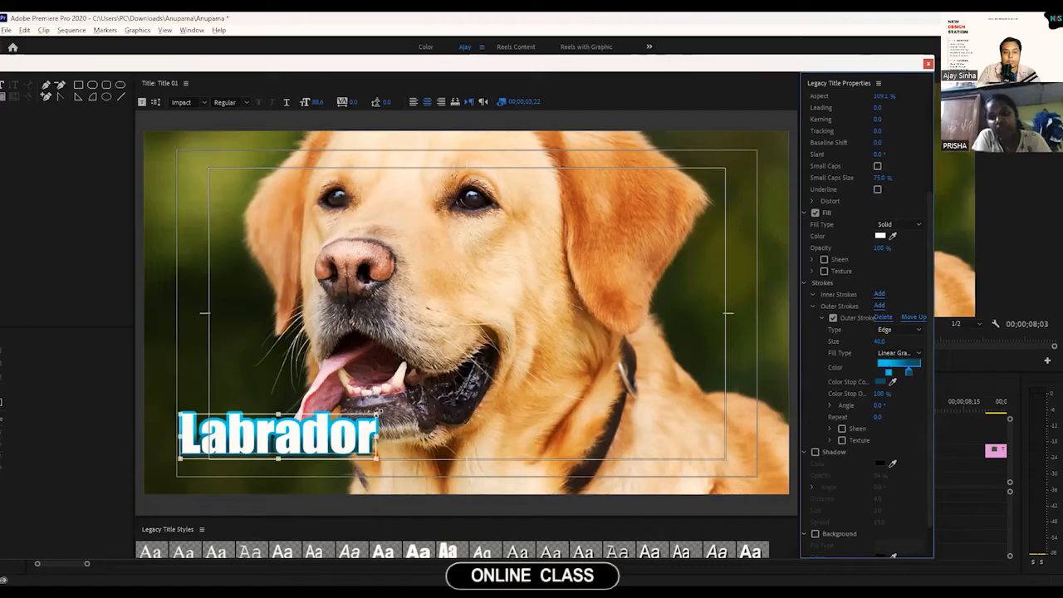
Step: Enlarge the Labrador text across the frame to a font size of about 268, centre it, and close the title window
drag(376, 413, 776, 323)
drag(530, 393, 515, 305)
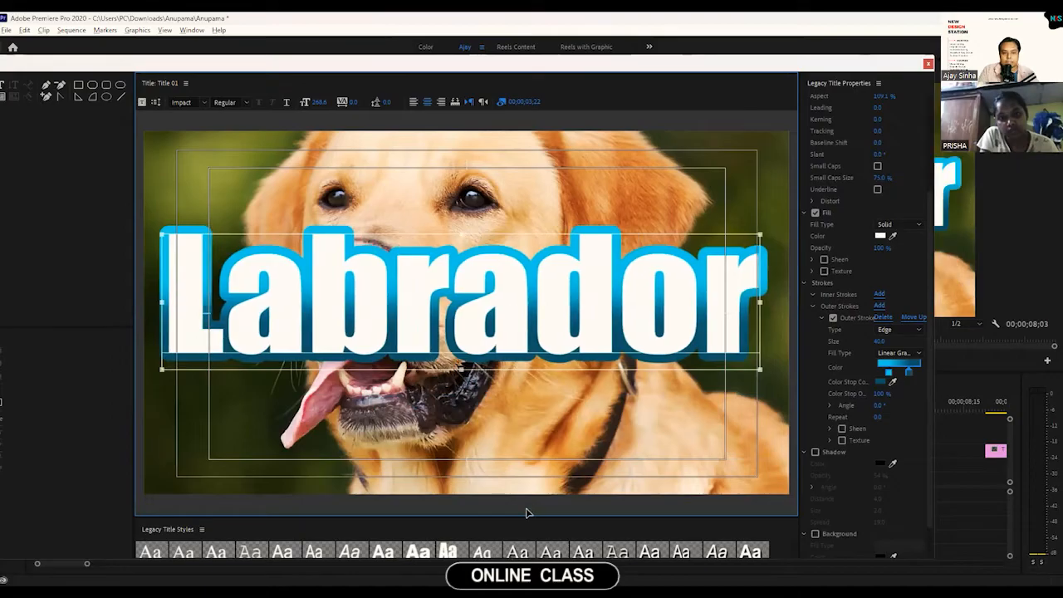
click(2, 403)
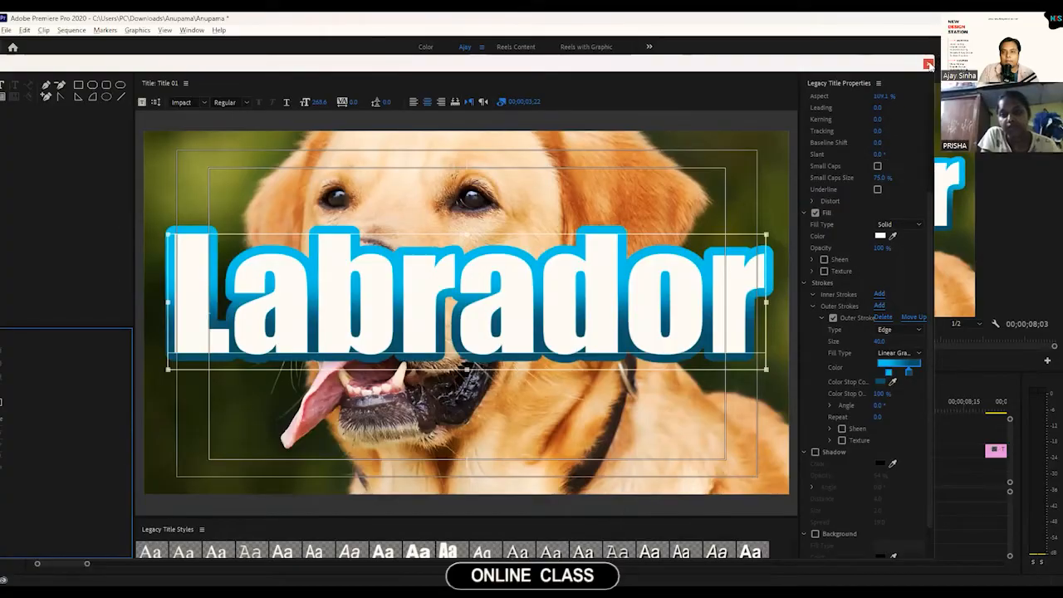
click(928, 65)
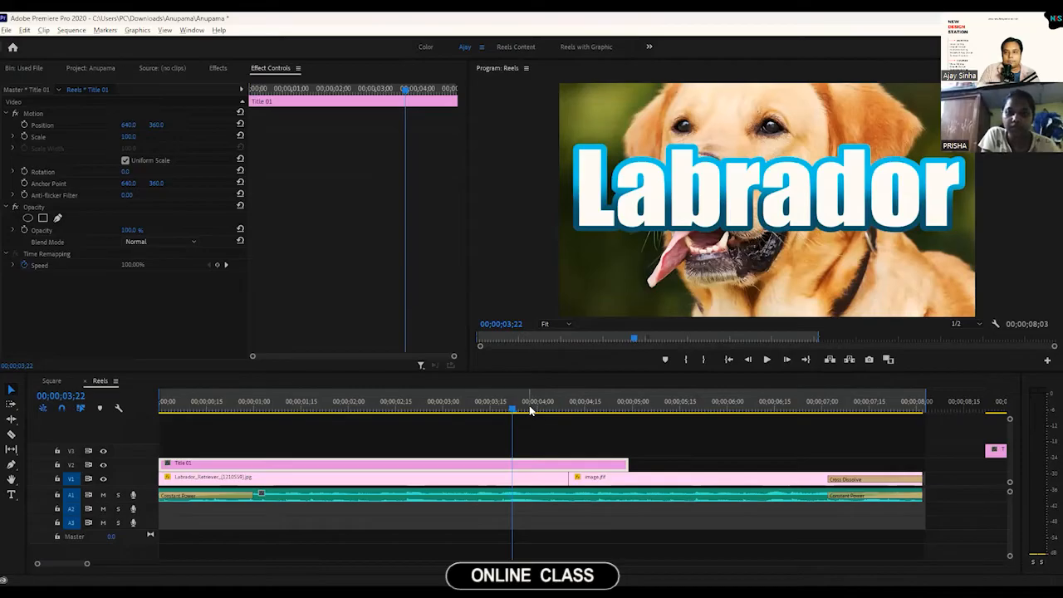
Step: Move the playhead to 00;00;02;19, reopen Title 01 from the timeline to review it, and close it again
mouse_move(391, 406)
mouse_down()
mouse_move(190, 407)
mouse_move(392, 406)
mouse_move(410, 416)
mouse_up()
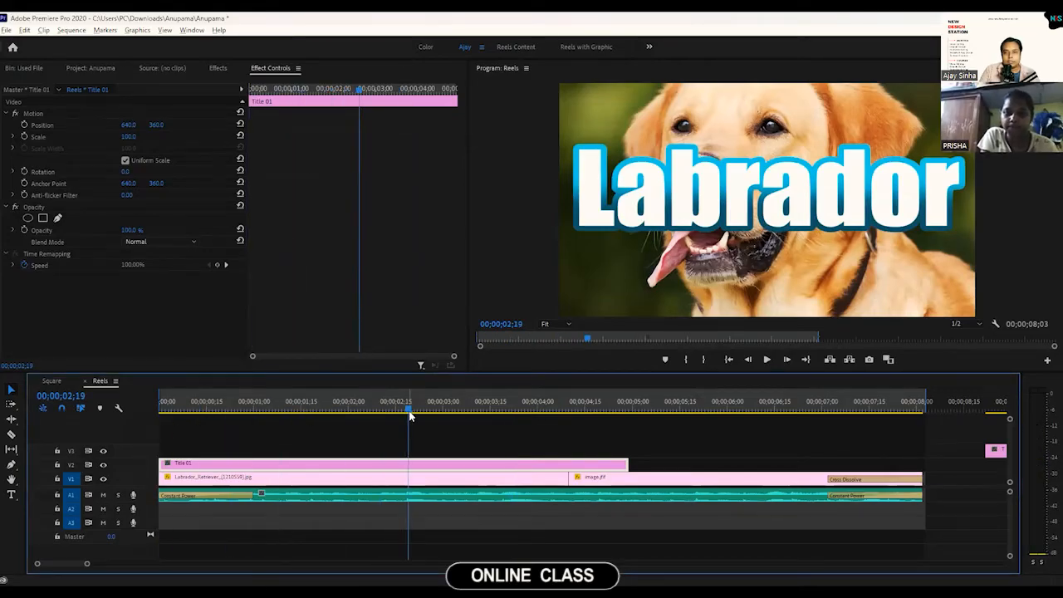
double_click(394, 469)
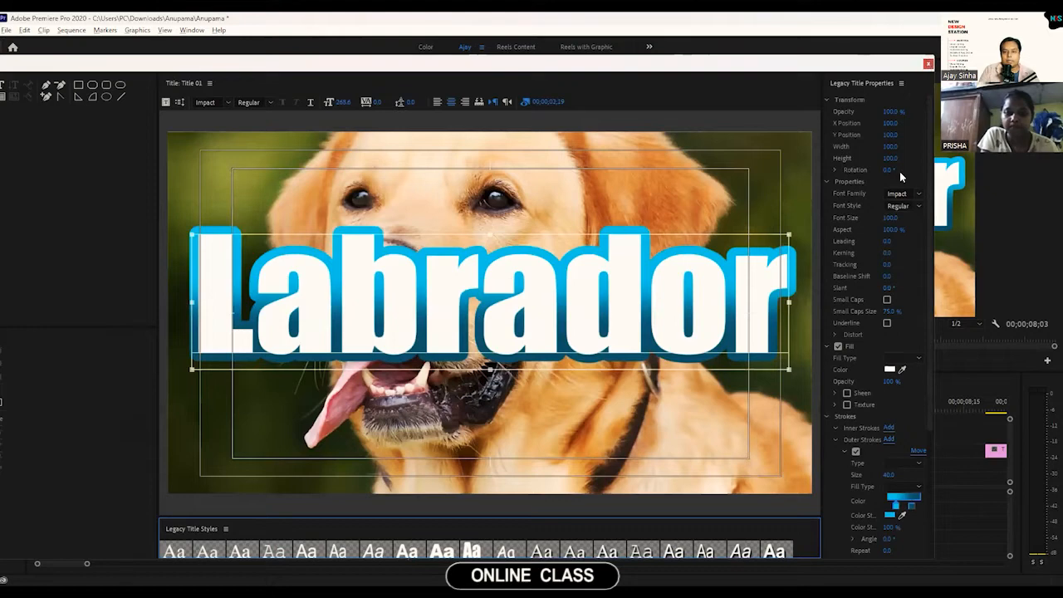
click(928, 63)
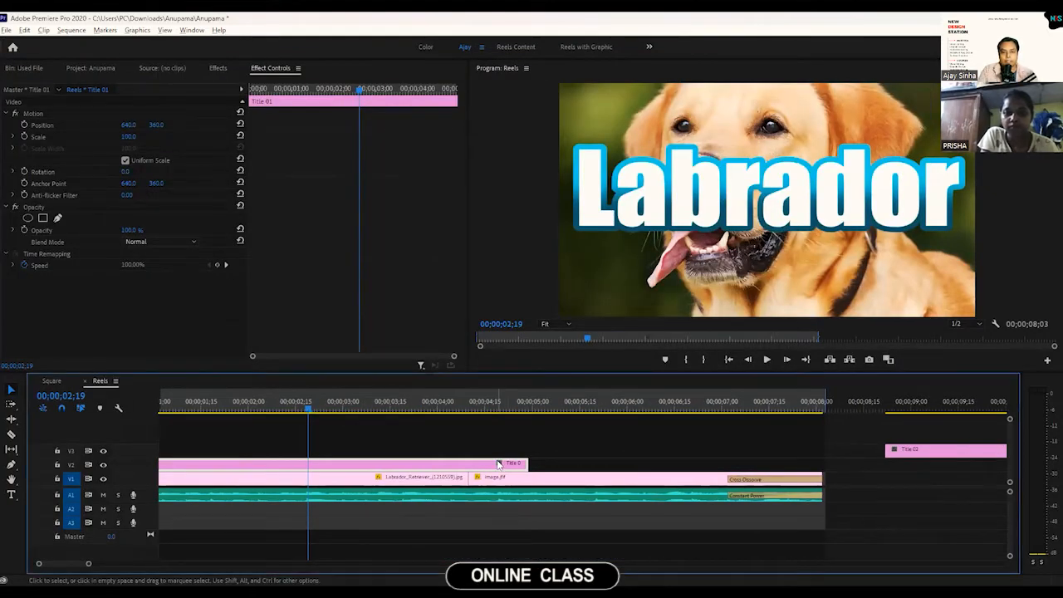
Step: Move the Title 01 clip to track V1 at about 12 seconds, beyond the sequence's other content, and return the playhead to the start
key(minus)
key(minus)
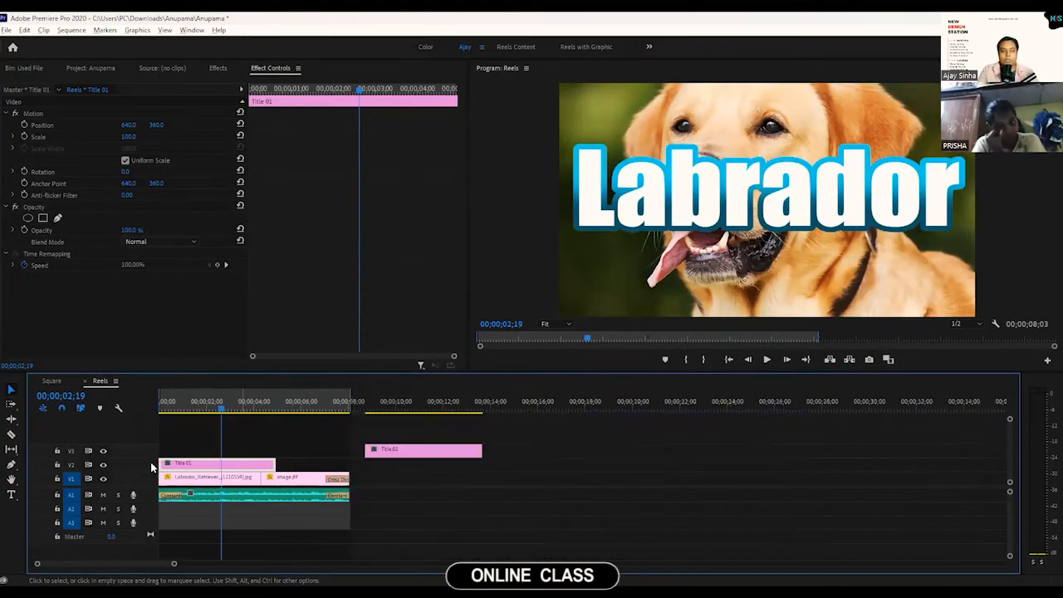
drag(173, 464, 449, 478)
drag(198, 404, 239, 415)
key(Home)
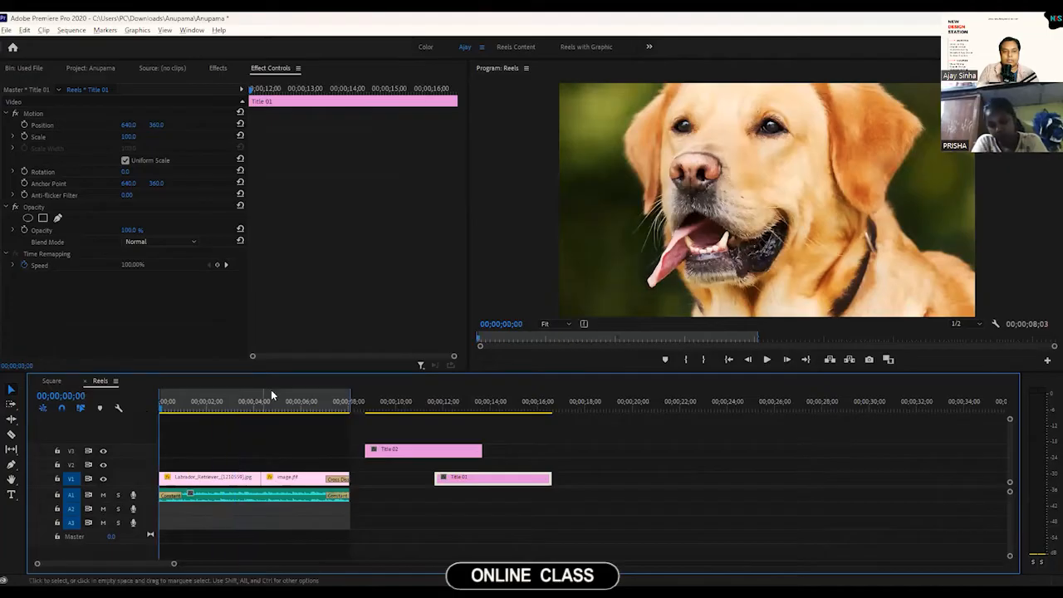
Step: Create a new legacy title named Title 03 at 1280 x 720, 29.97 fps with square pixels
click(10, 30)
mouse_move(24, 43)
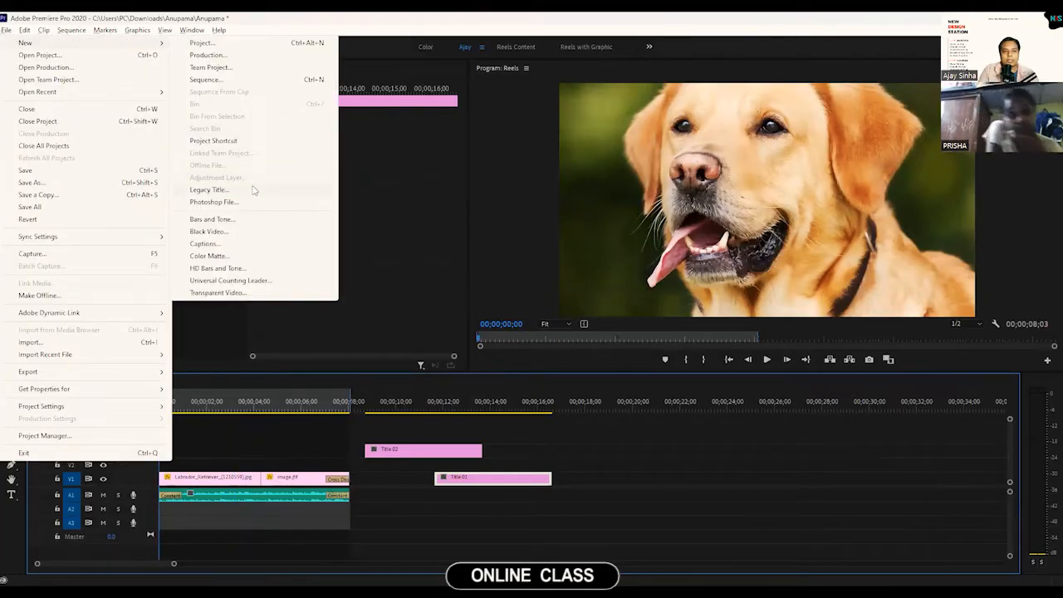
click(209, 190)
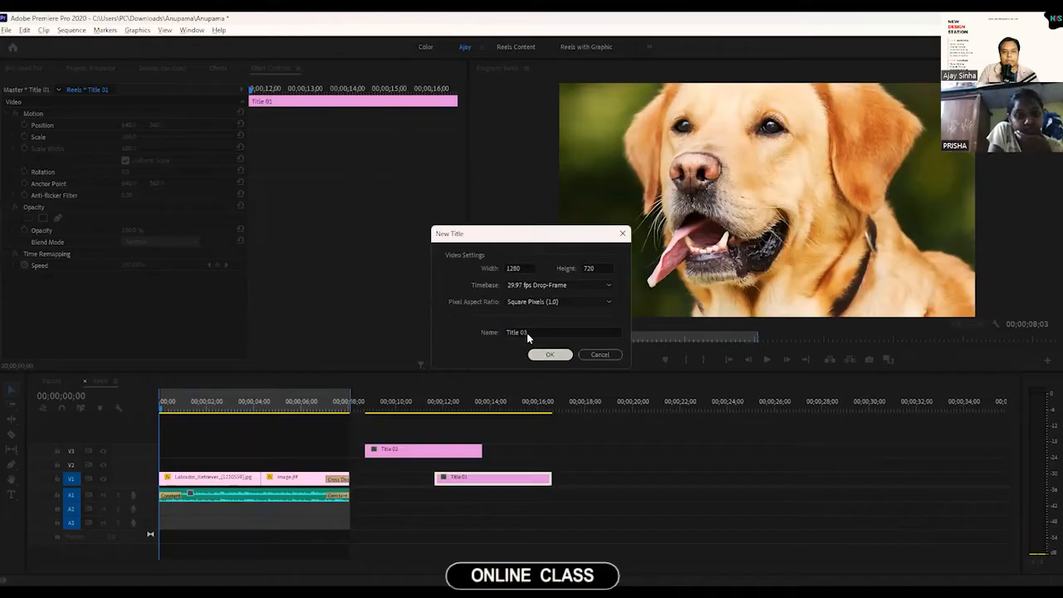
click(550, 353)
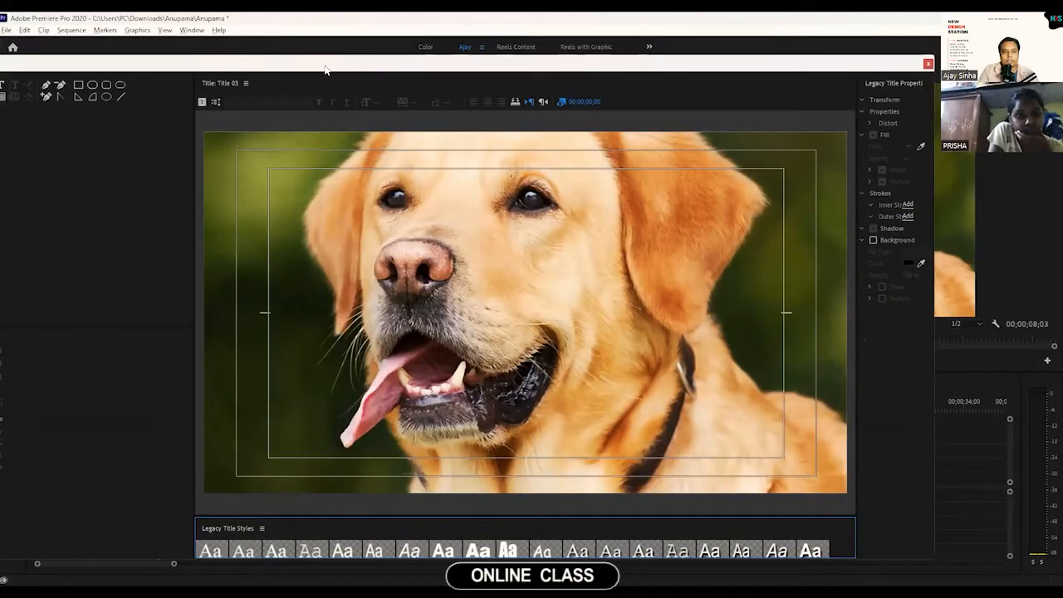
Step: Reposition the title window, add a caption in Devanagari lettering over the dog image's lower-left area, and activate the Selection tool
drag(324, 70, 403, 48)
click(78, 63)
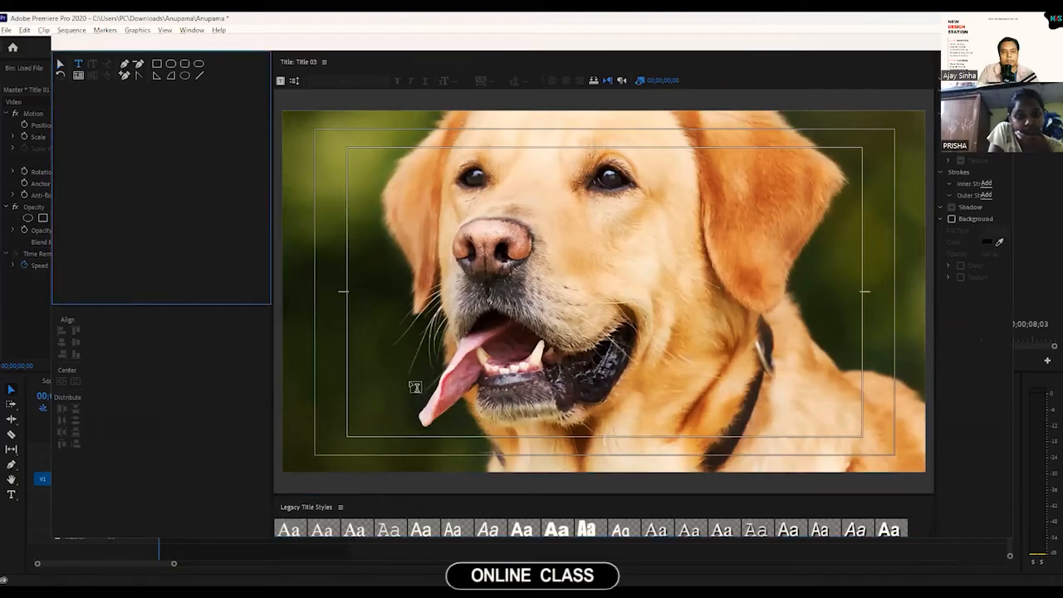
click(375, 415)
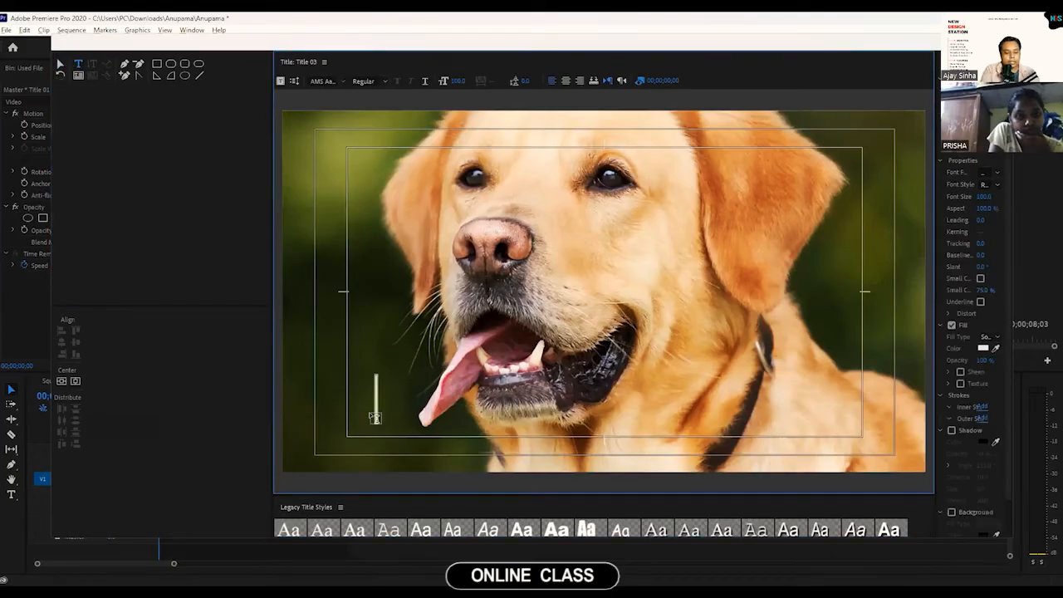
text(ळाबादटटा)
click(62, 65)
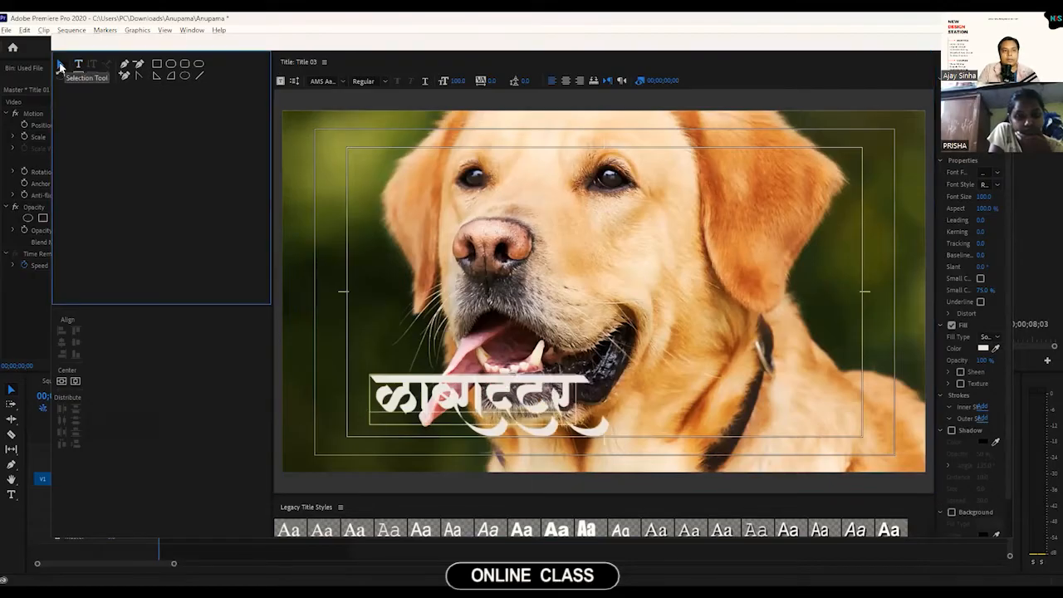
Step: Apply the white Times style with a drop shadow to the caption and move it to the outer safe margin's lower-left corner, closing the title
click(649, 526)
drag(515, 428, 449, 451)
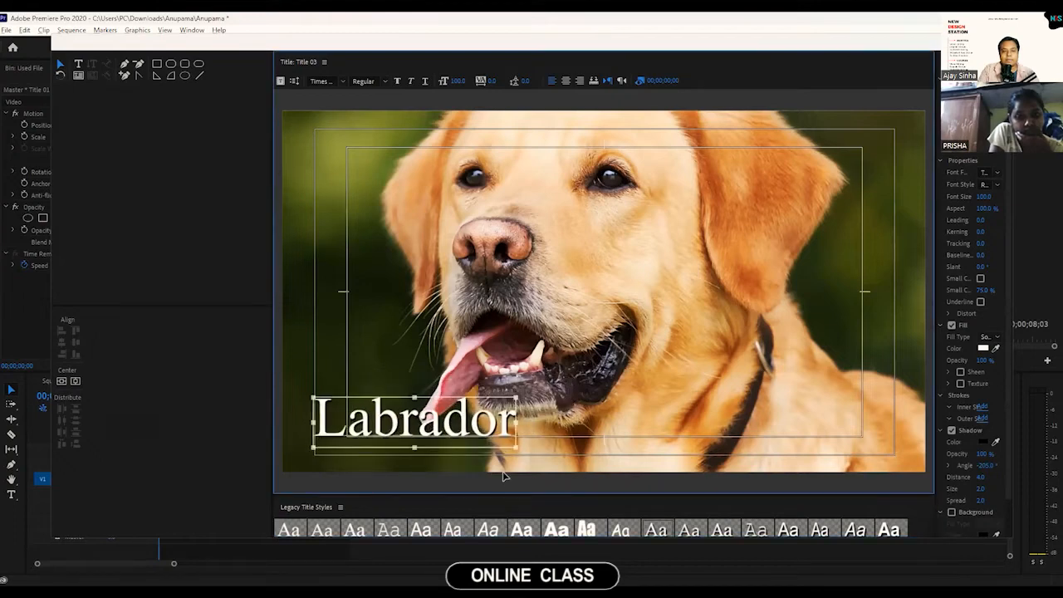
click(928, 455)
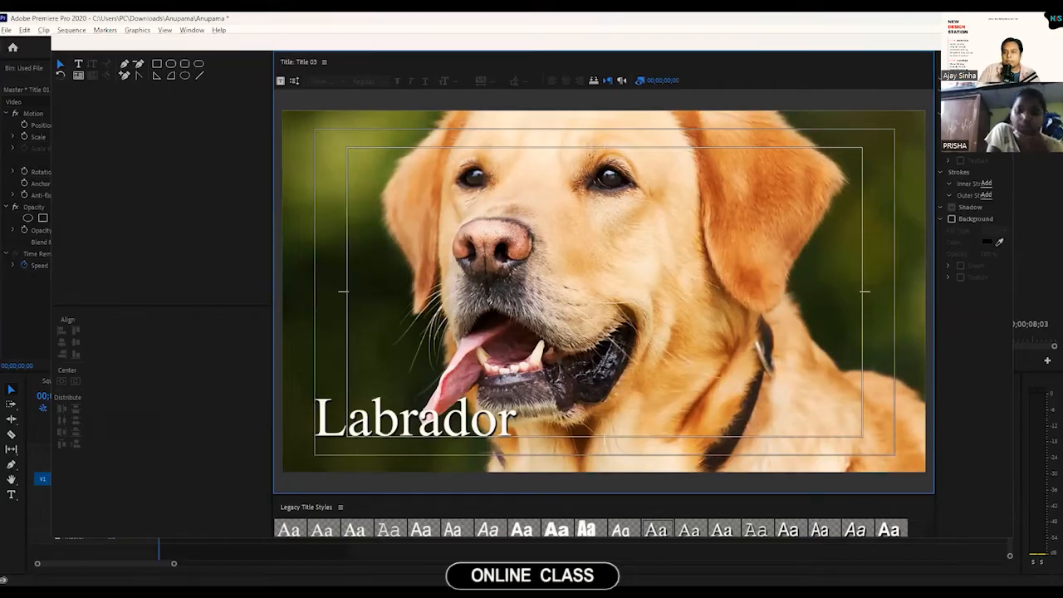
click(931, 43)
Step: Place Title 03 from the project on track V2 at the sequence start and trim it to the first image's end
click(38, 71)
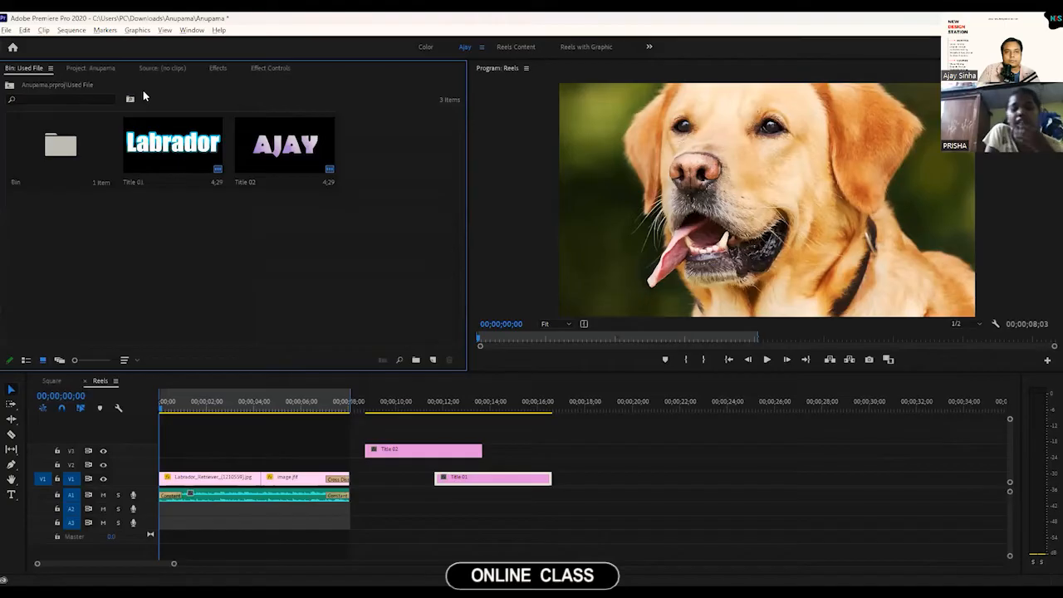
click(103, 72)
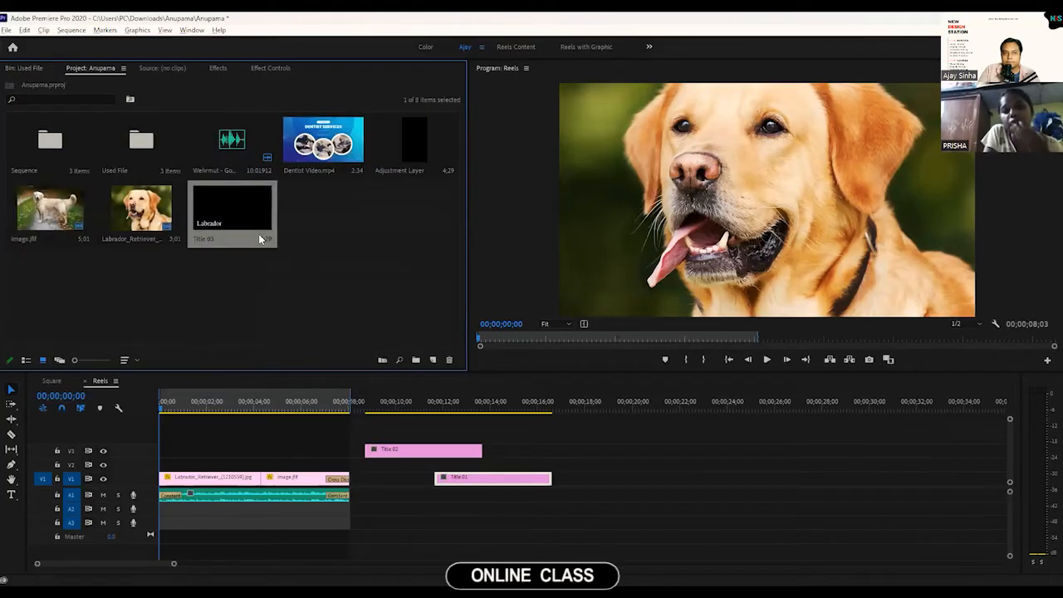
drag(237, 205, 166, 464)
drag(279, 462, 270, 458)
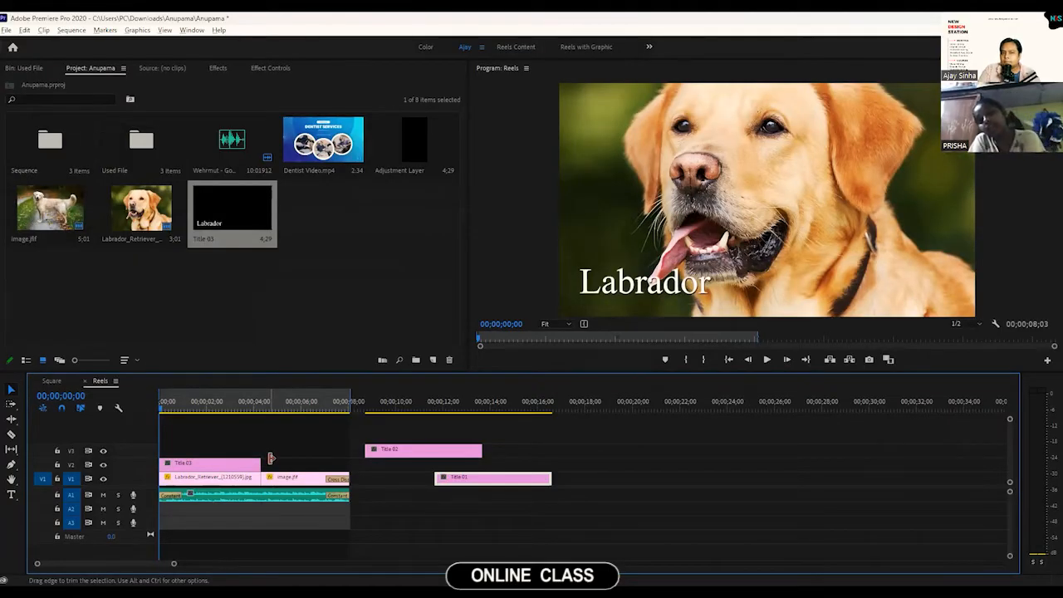
Step: Reopen Title 03 from the timeline, fine-tune the Labrador caption's position at the lower-left safe margin, and close the title
double_click(198, 465)
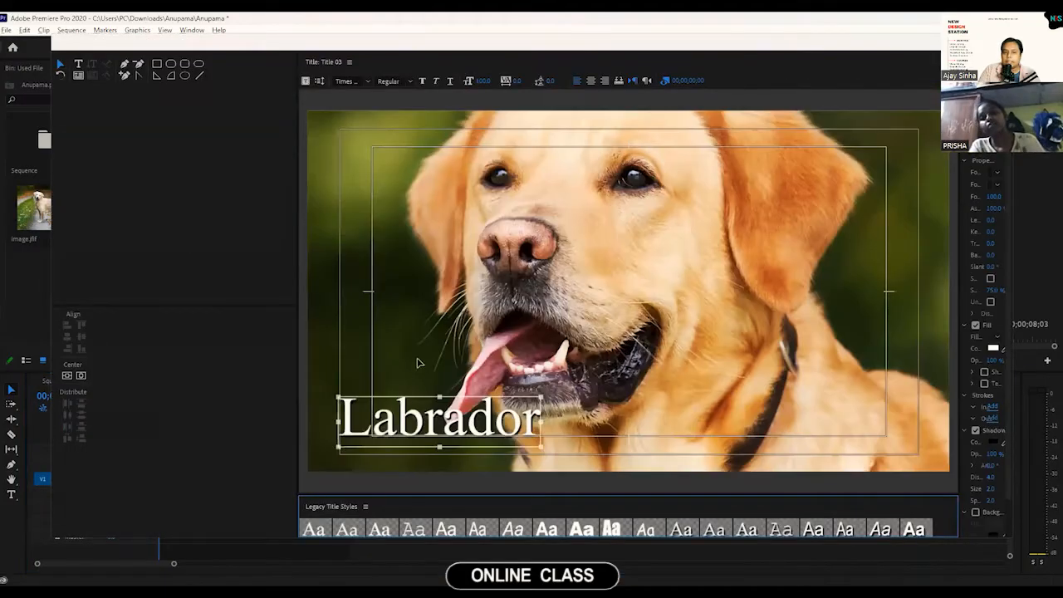
click(411, 204)
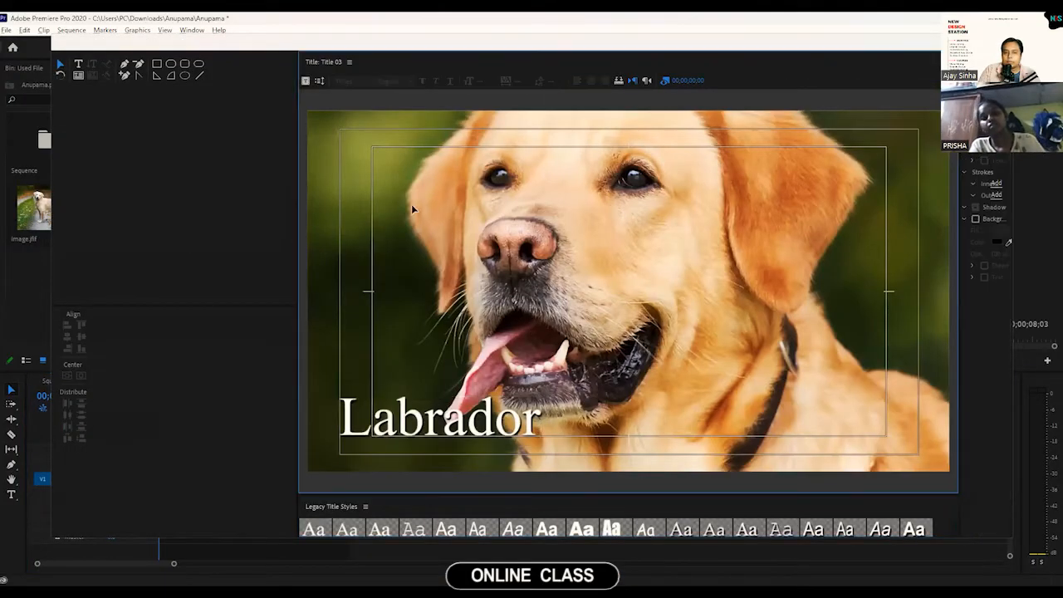
click(535, 440)
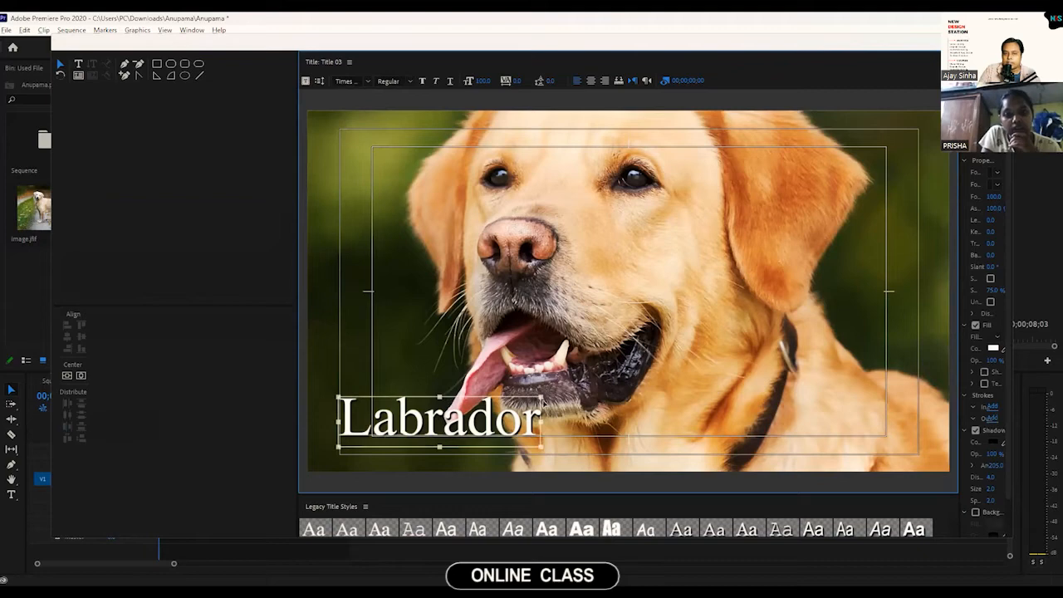
drag(440, 420, 449, 381)
drag(496, 413, 478, 428)
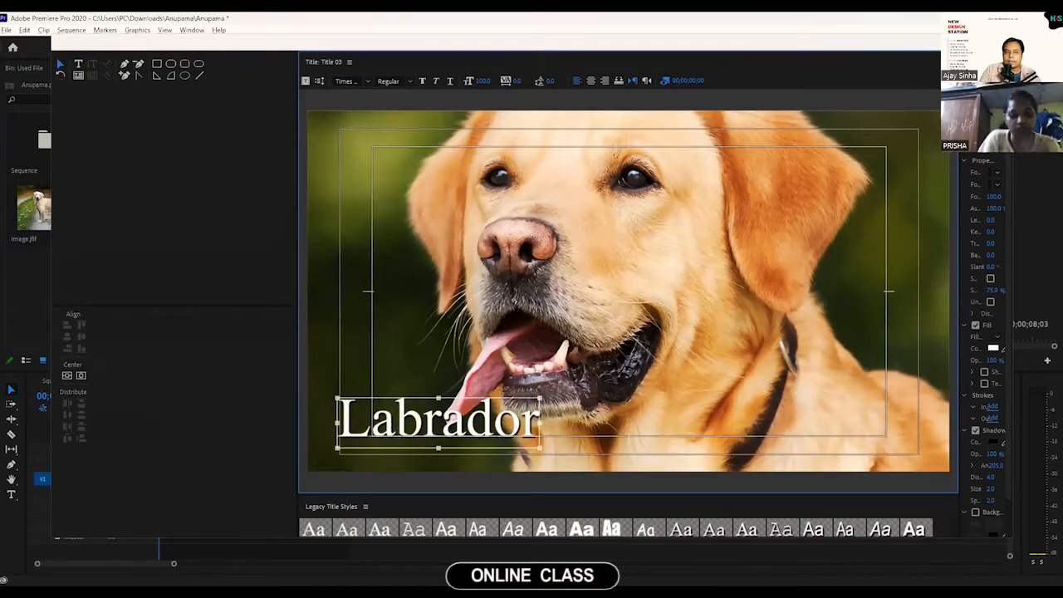
key(ctrl+w)
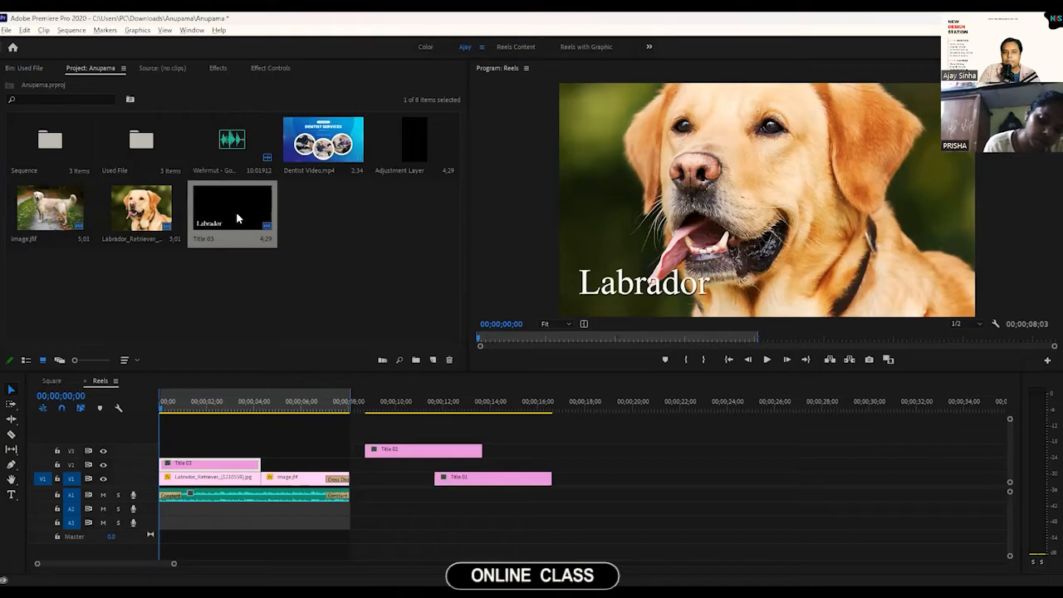
Step: Move the playhead to 00;00;03;12 and create a legacy title named Title 04 at 1280 x 720, 29.97 fps with square pixels
drag(175, 405, 249, 439)
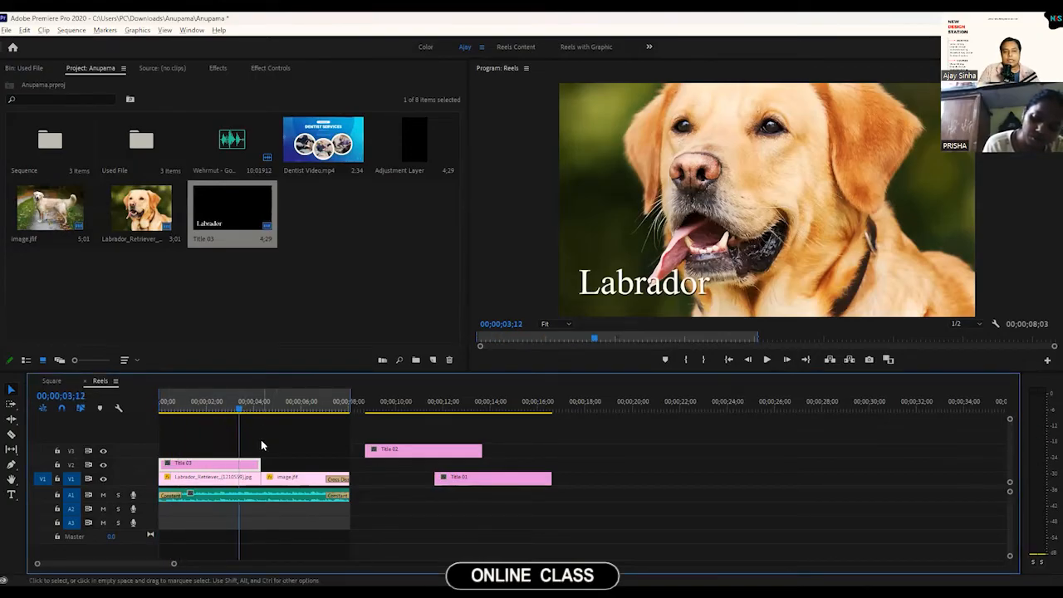
click(25, 30)
click(4, 44)
click(6, 30)
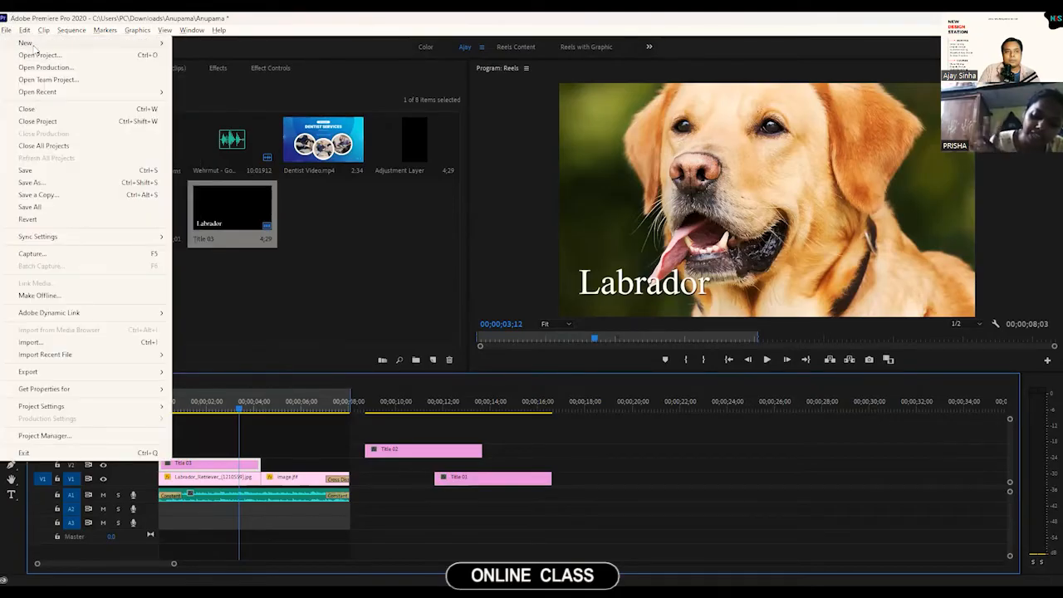
mouse_move(34, 46)
click(210, 189)
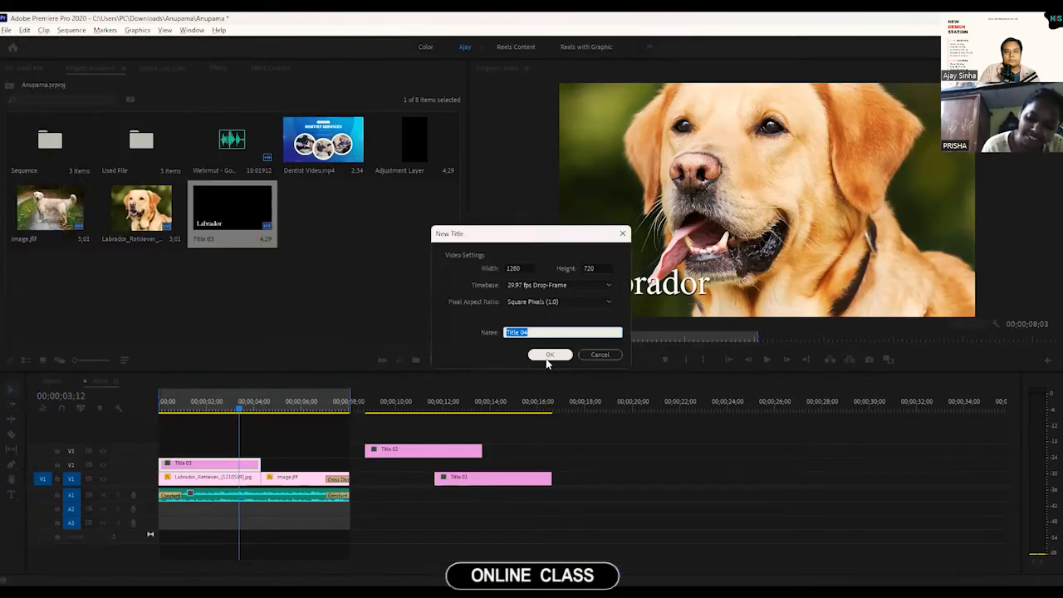
click(542, 359)
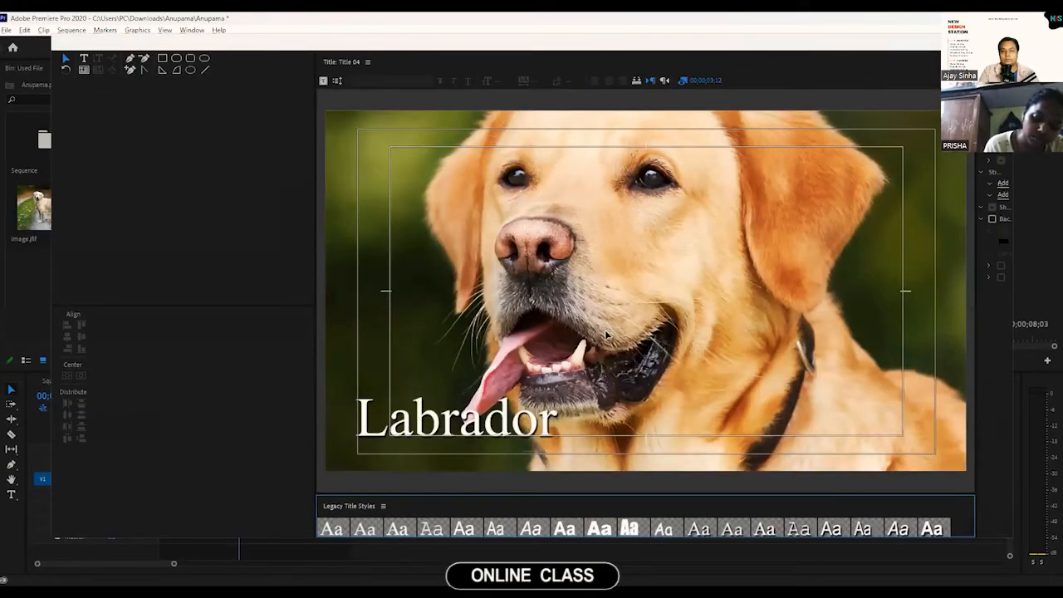
Step: Add a Labrador caption above the existing one in Title 04 and apply the same shadowed white Times style
click(88, 62)
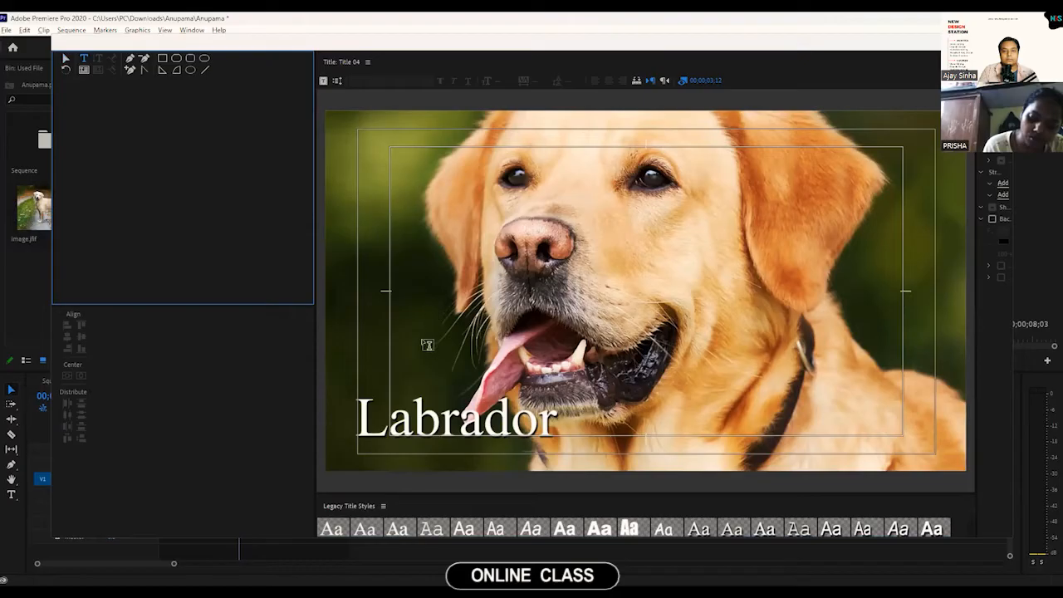
click(421, 337)
text(lyab)
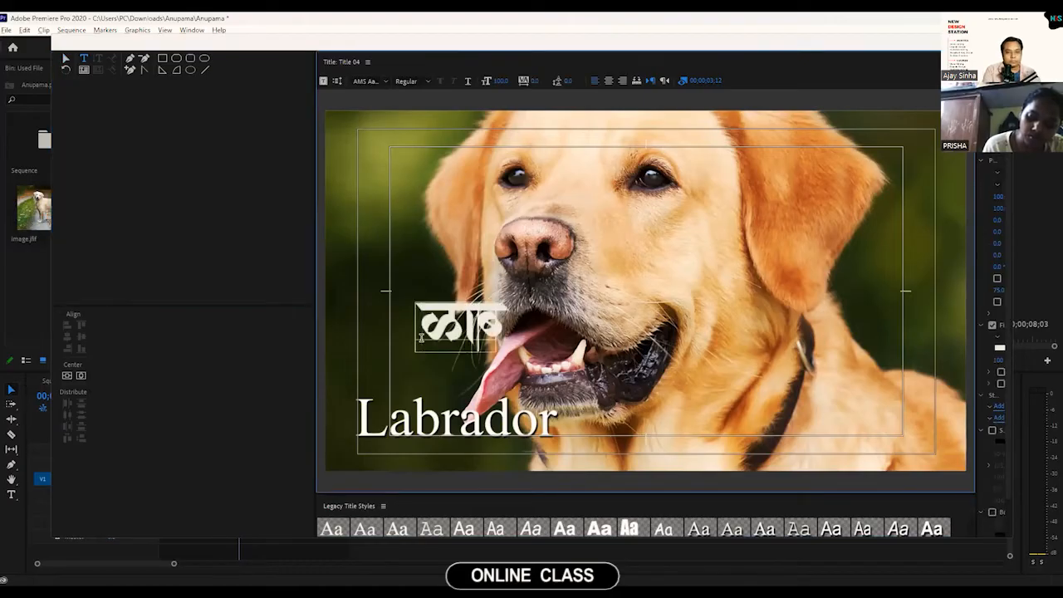
text(radoor)
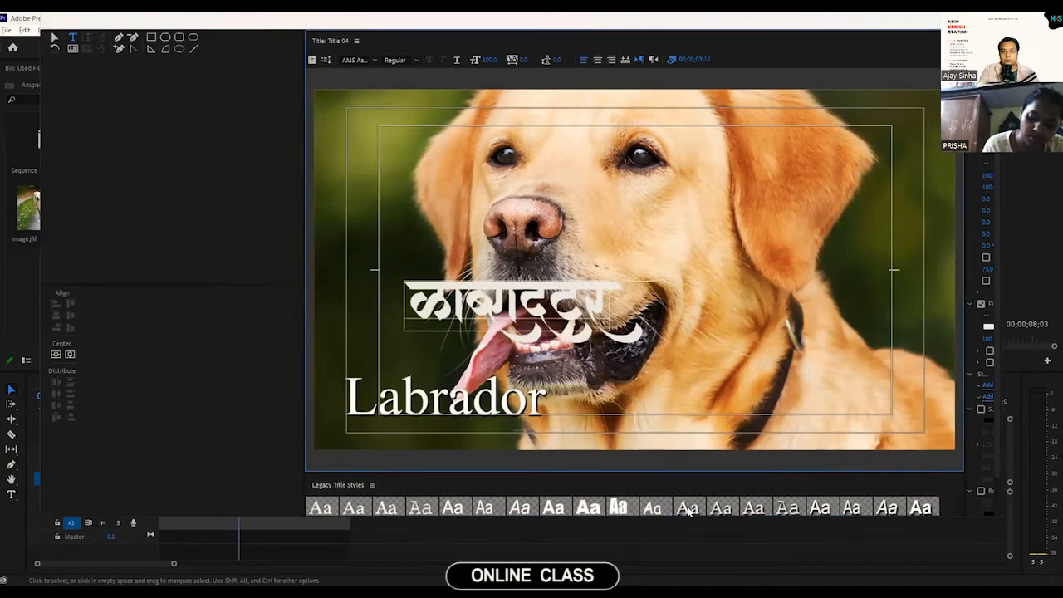
click(689, 508)
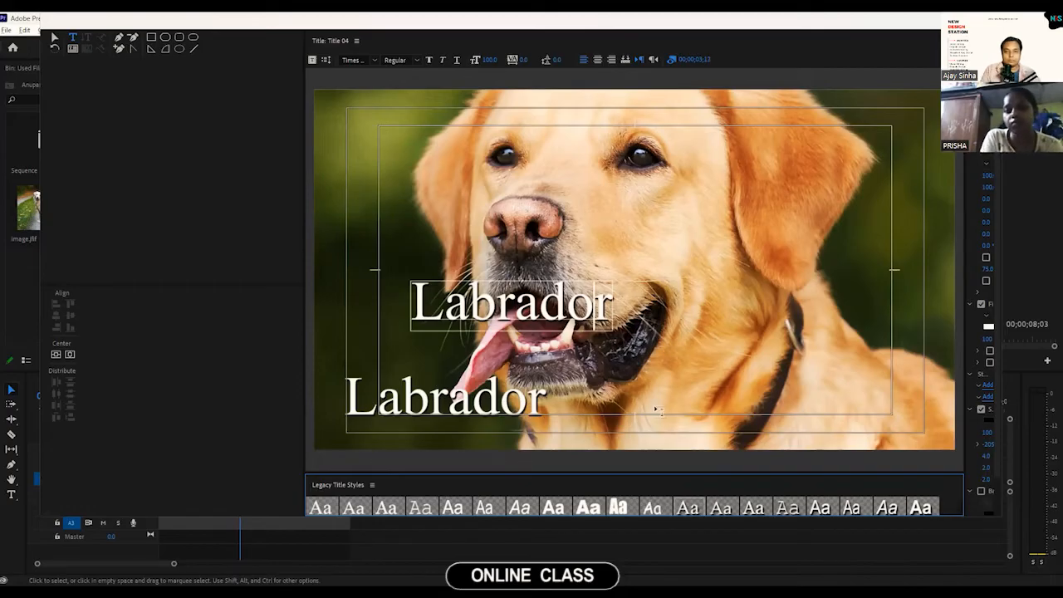
Step: Extend the new caption to read "Labrador ka bro" and close the title
click(602, 297)
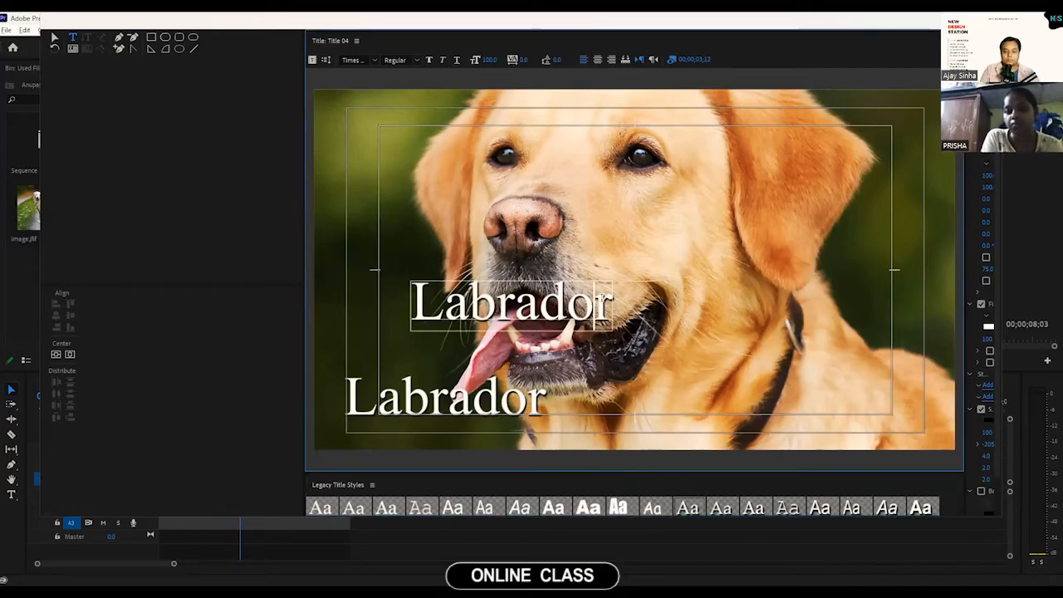
text(ka)
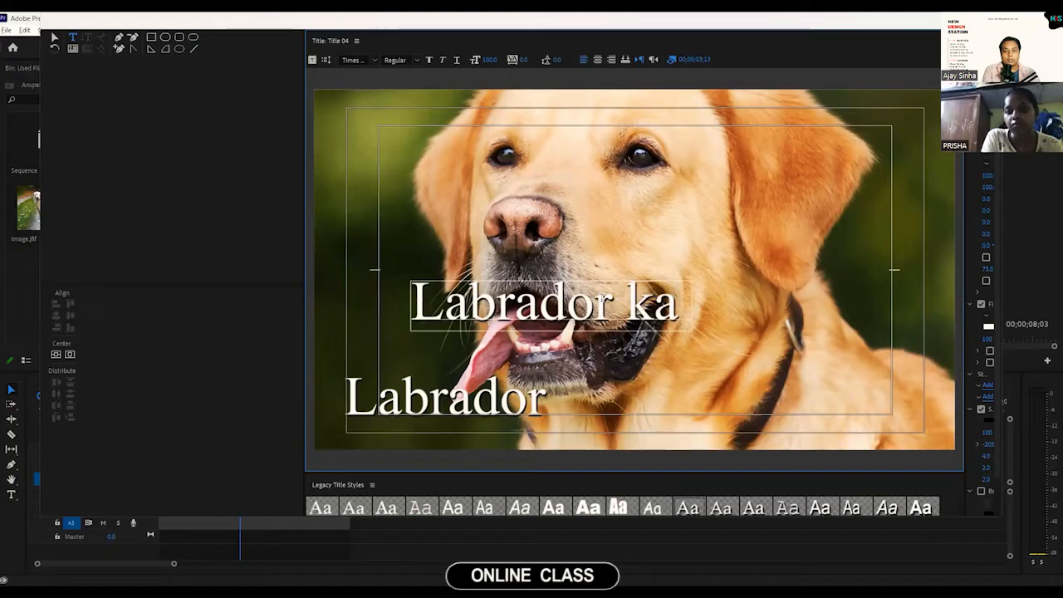
text( bro)
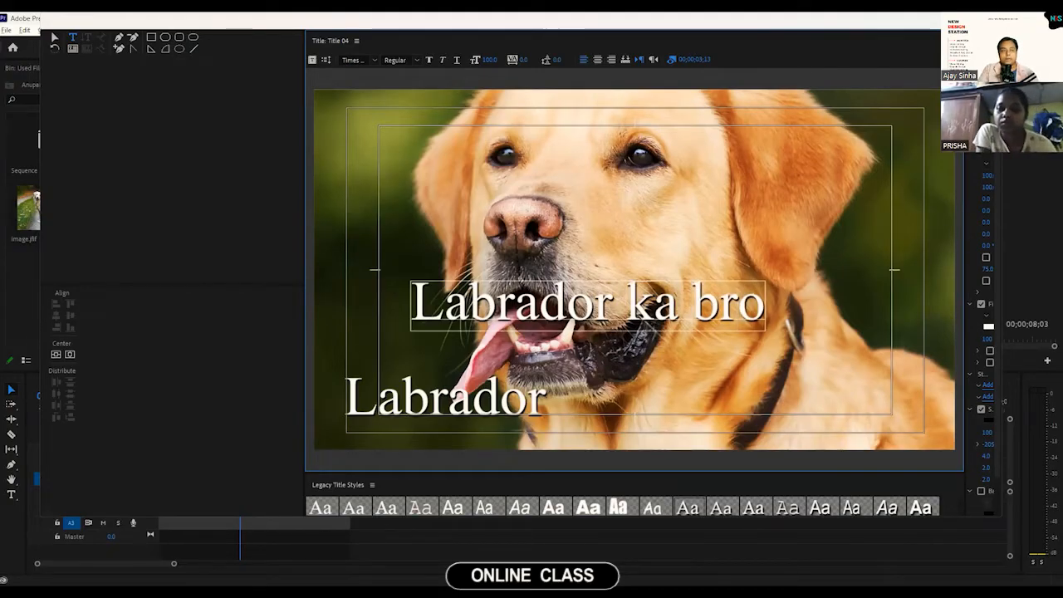
click(986, 20)
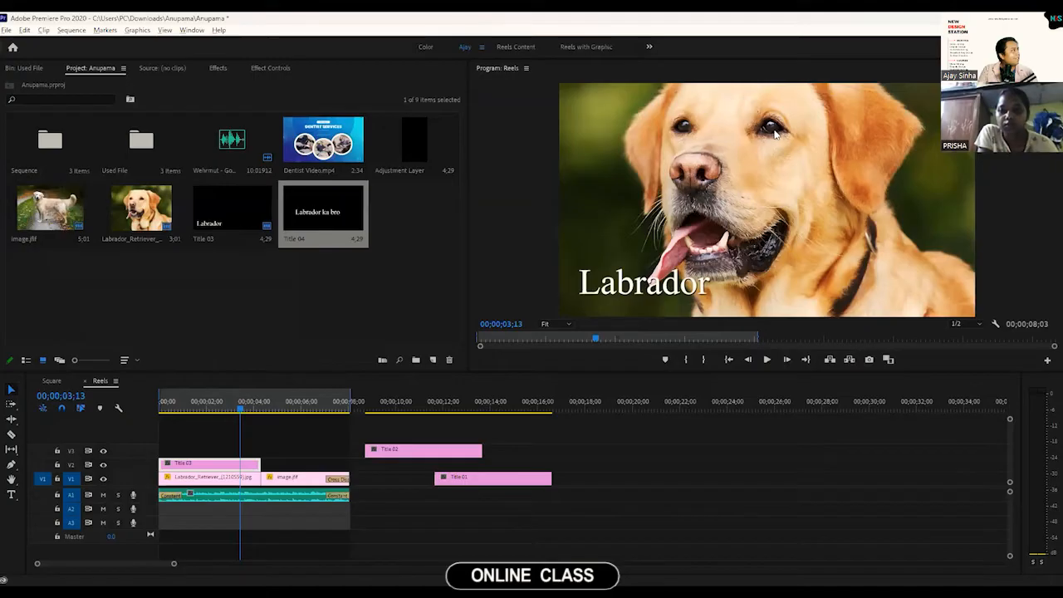
Step: Place Title 04 on track V2 directly after Title 03 and move the playhead to 00;00;05;00 over the second image
click(322, 214)
drag(321, 213, 264, 465)
drag(243, 407, 280, 407)
Step: Reopen Title 04, move the "Labrador ka bro" caption to the frame's lower-left safe margin, and close the title
double_click(292, 465)
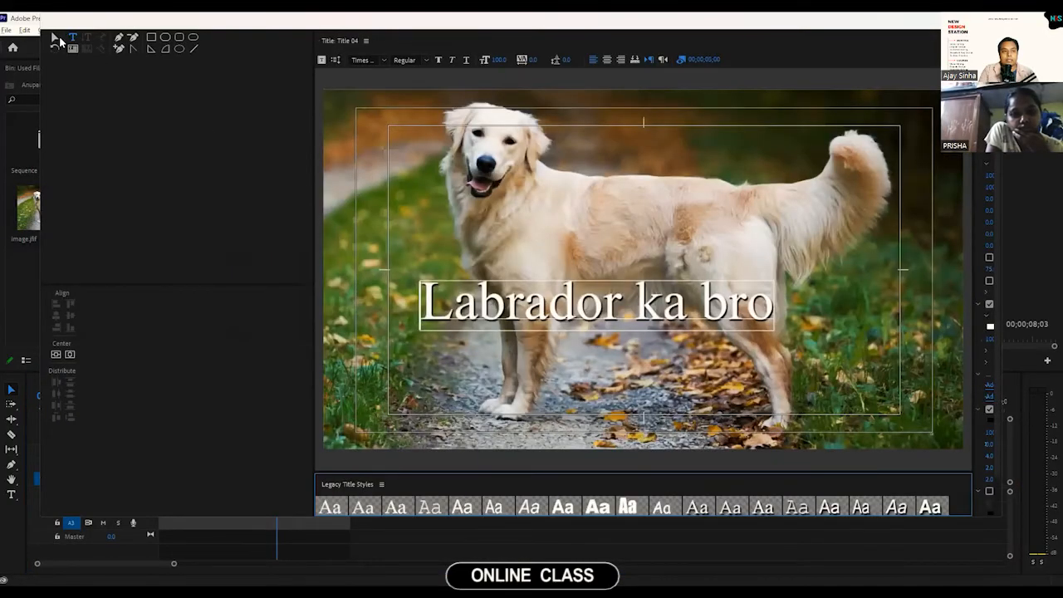
click(54, 38)
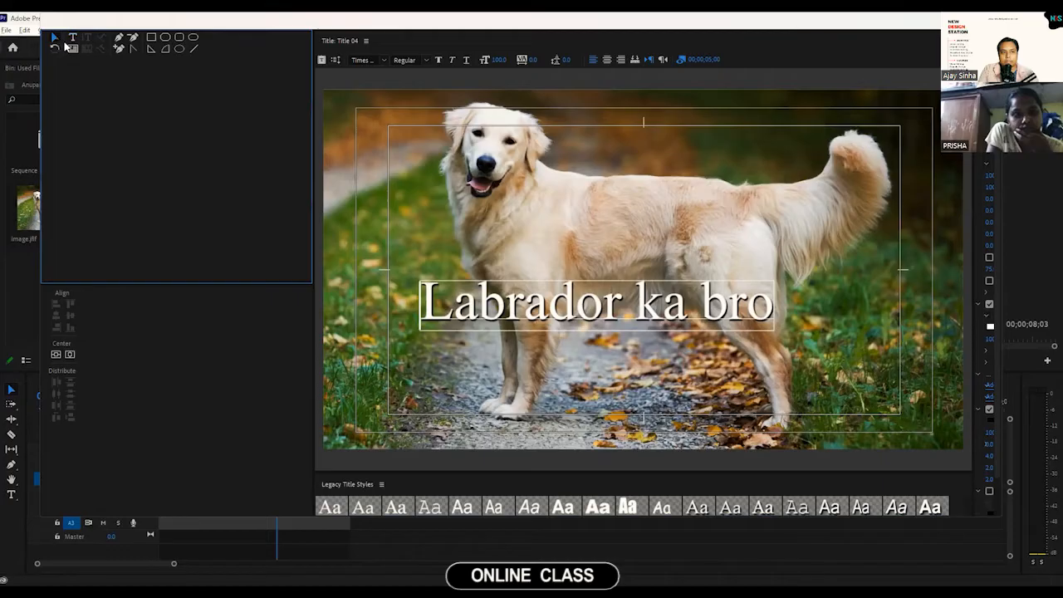
drag(549, 321, 483, 426)
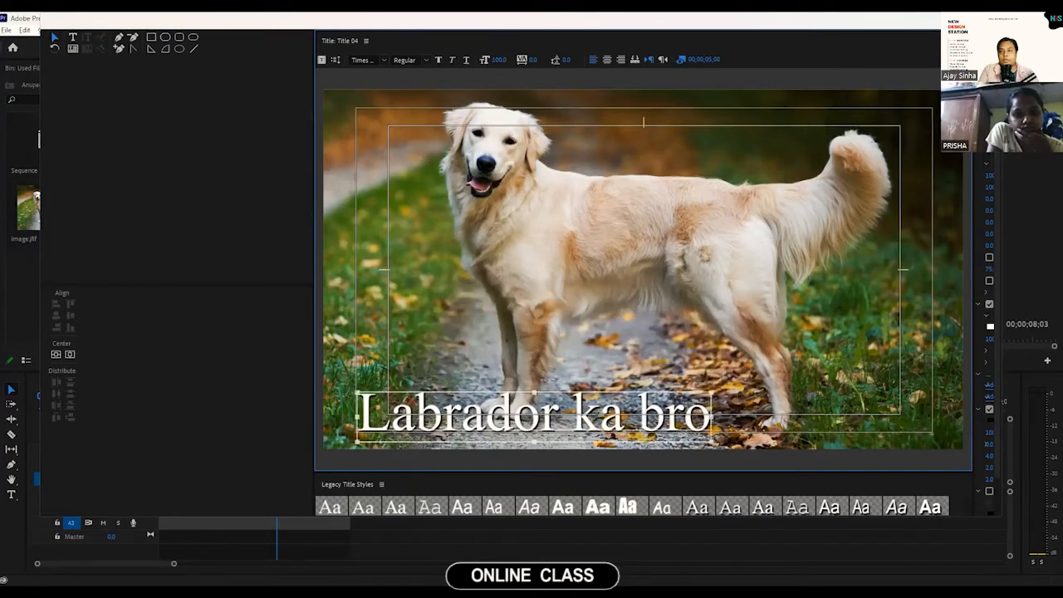
click(290, 380)
Step: Play across the change between the two titles and raise the Title 04 caption slightly to line up with the Title 03 caption
click(249, 405)
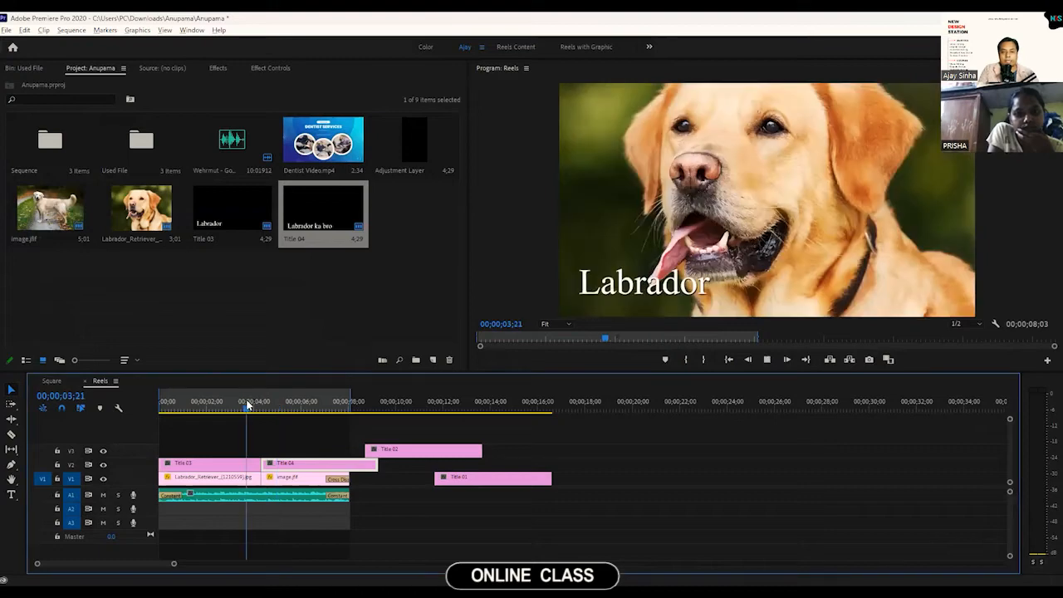
key(space)
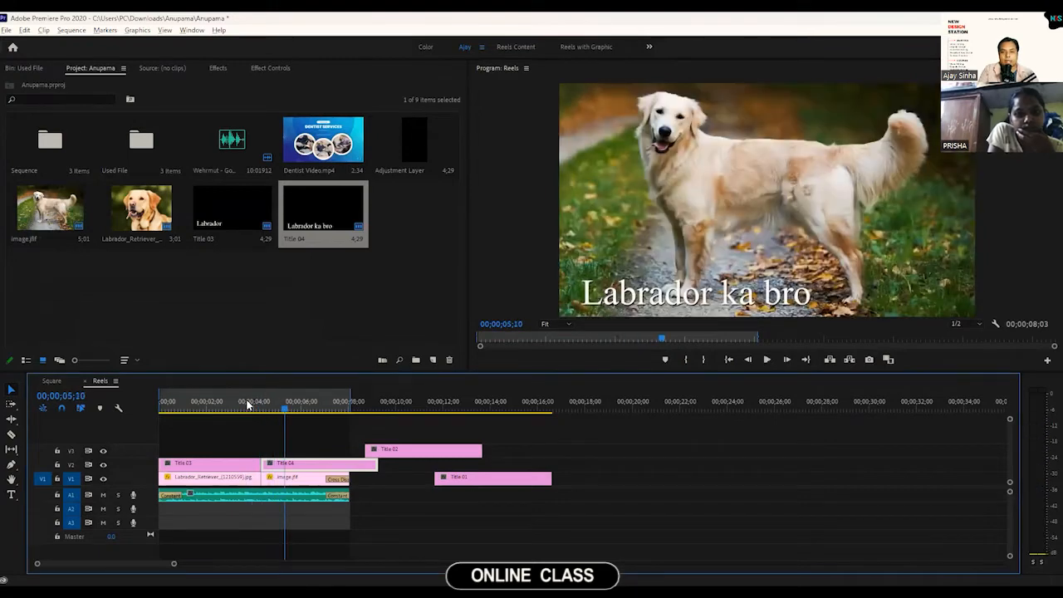
double_click(283, 465)
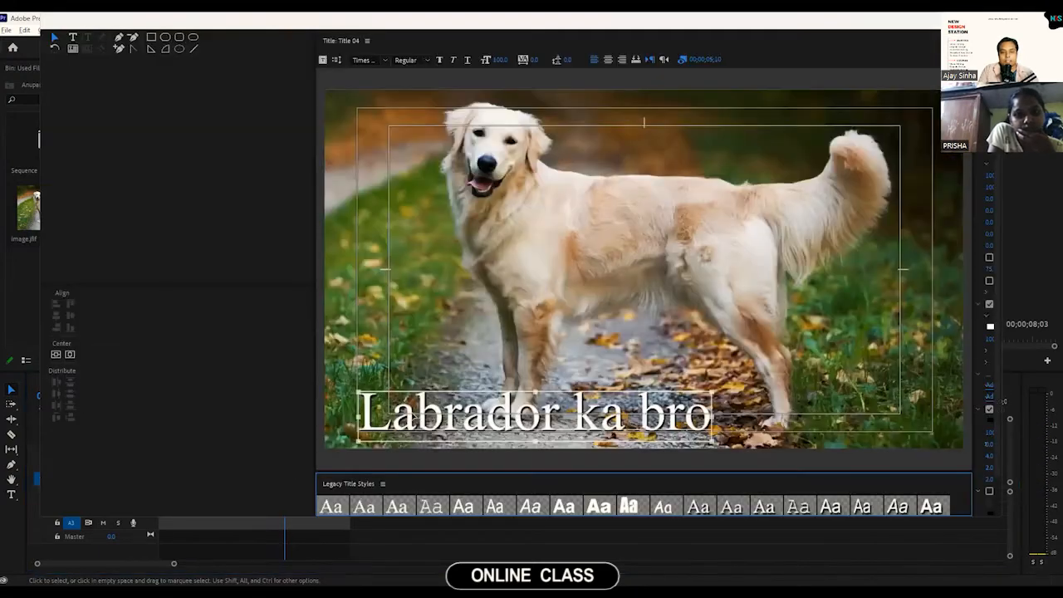
drag(415, 411, 417, 400)
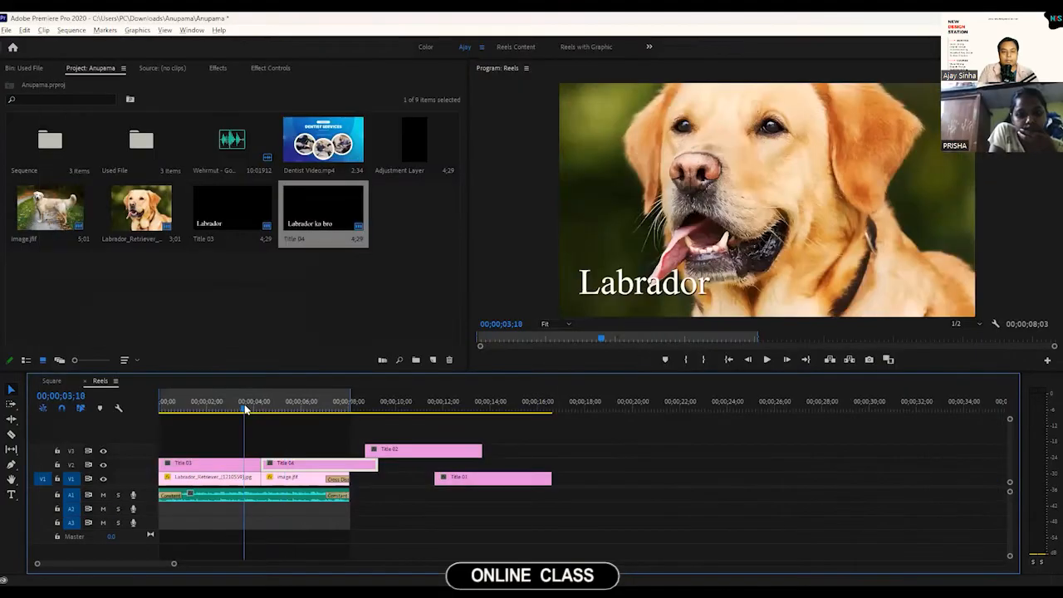
Step: Reopen Title 03 to check its caption position, close it, and play across the change into Title 04
click(230, 465)
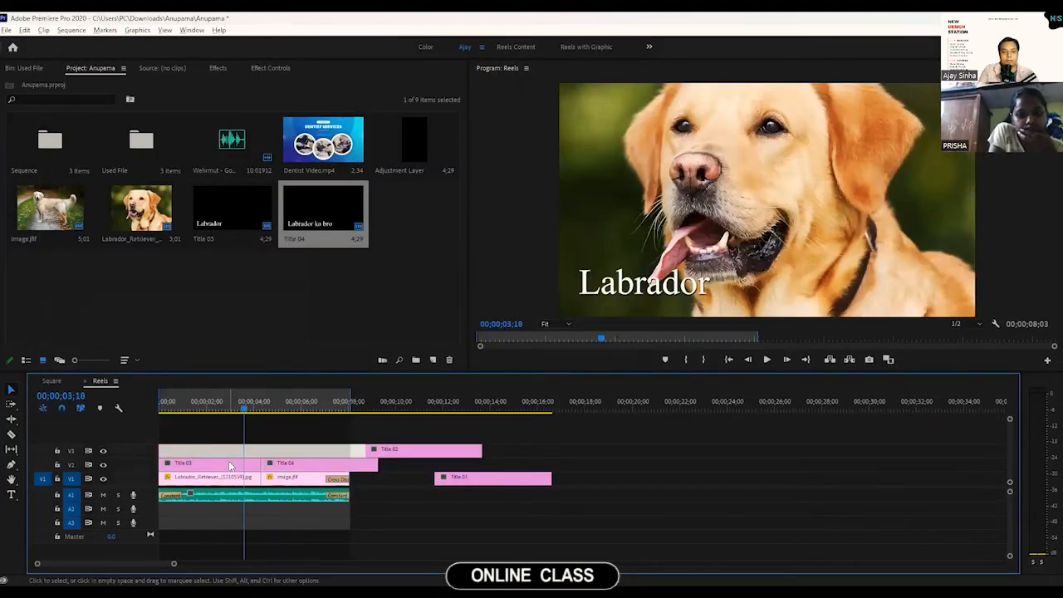
double_click(230, 466)
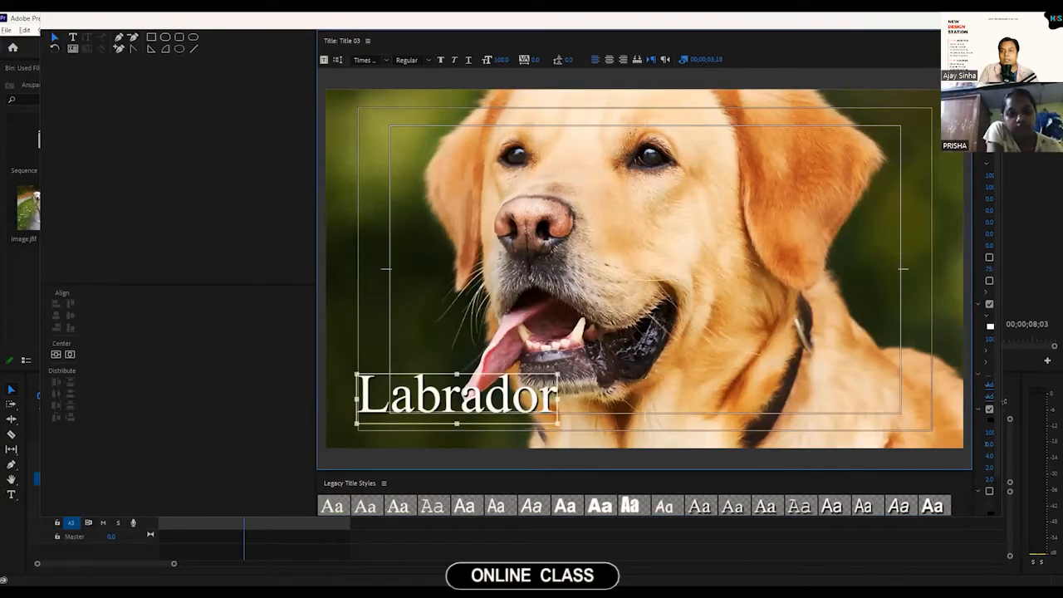
key(space)
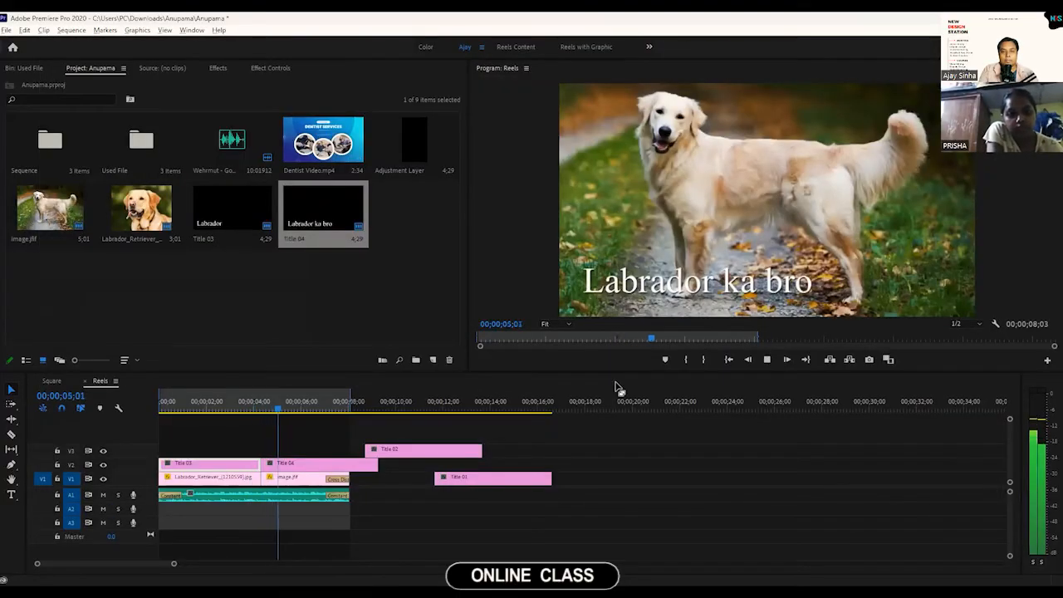
click(318, 404)
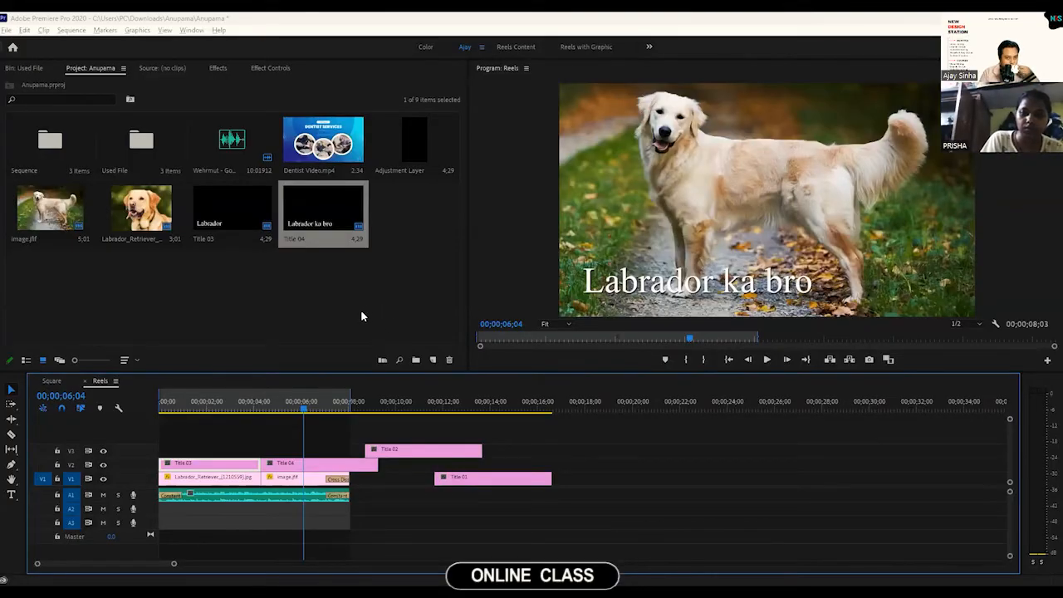
Step: Trim the end of the Title 04 clip on track V2 to match the end of the second image, leaving the clip selected
drag(378, 463, 349, 463)
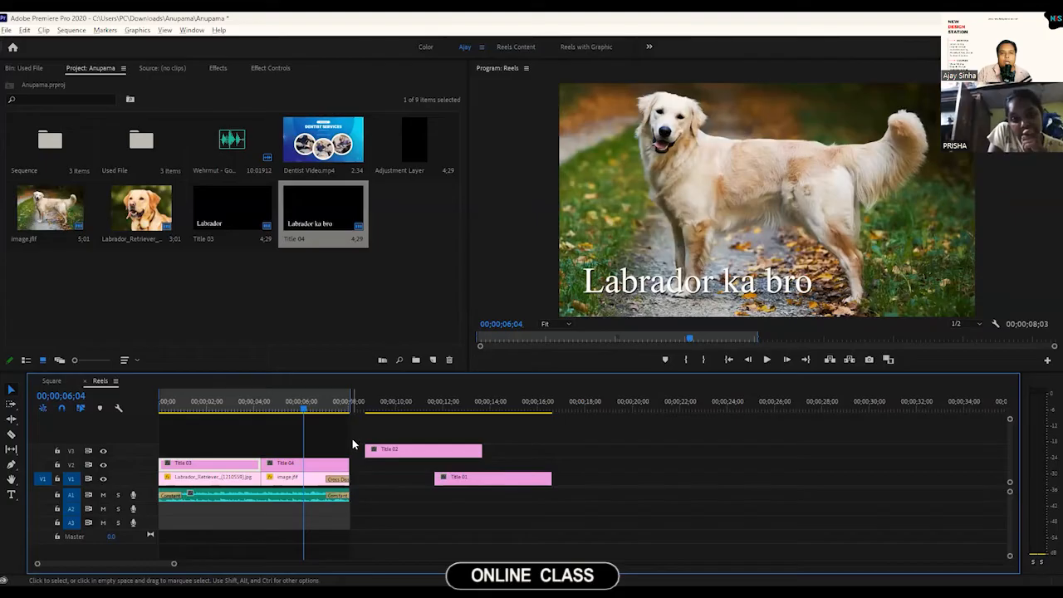
click(295, 468)
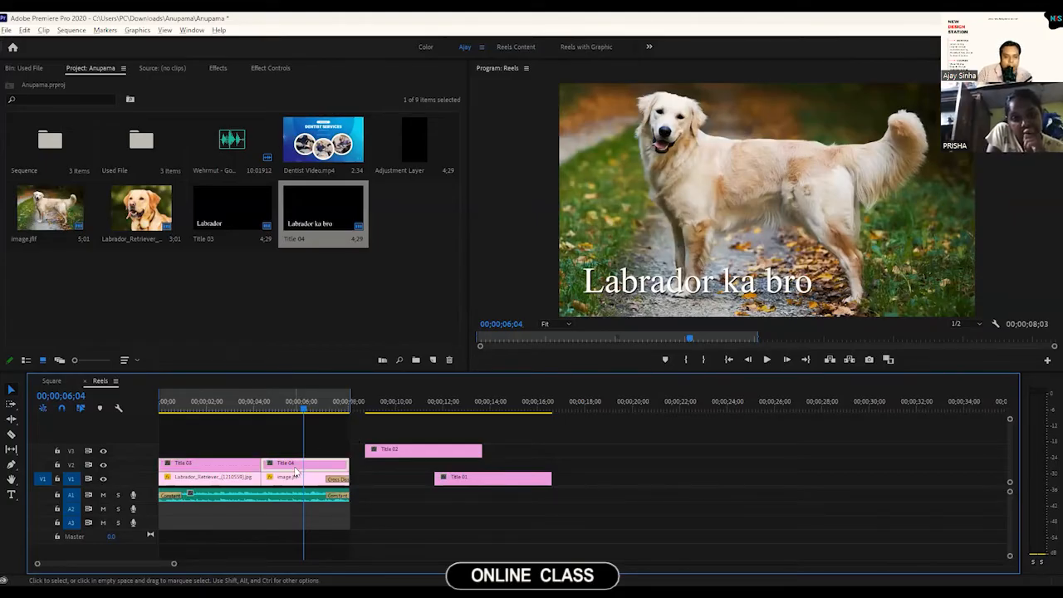
Step: Reopen Title 04 and strengthen the "Labrador ka bro" caption's shadow, setting its distance to 7 and size to 60, and close the title
double_click(295, 468)
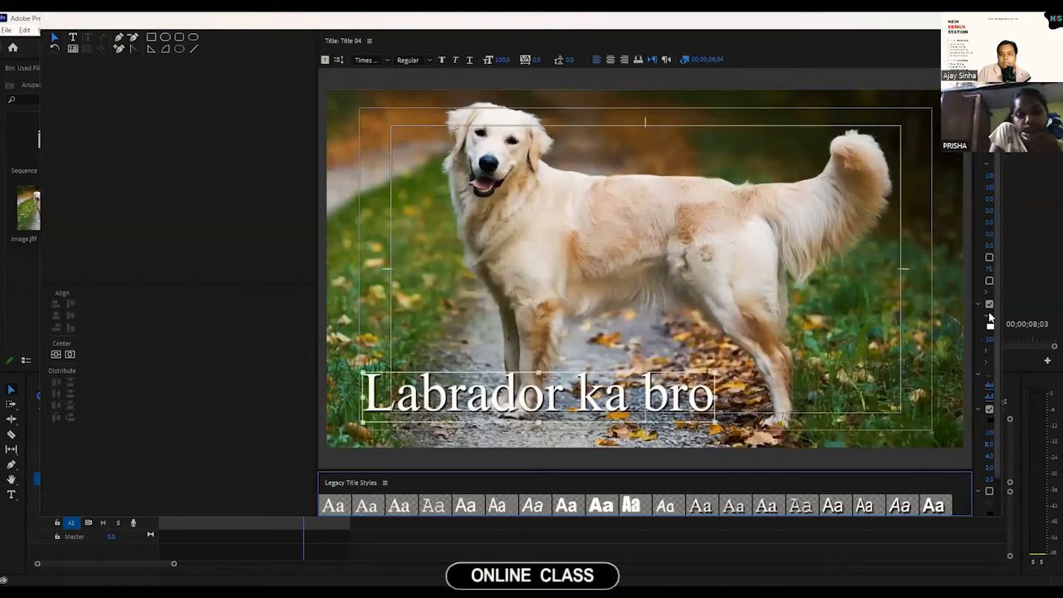
drag(977, 330, 726, 349)
scroll(812, 354, down, 1)
scroll(809, 363, down, 1)
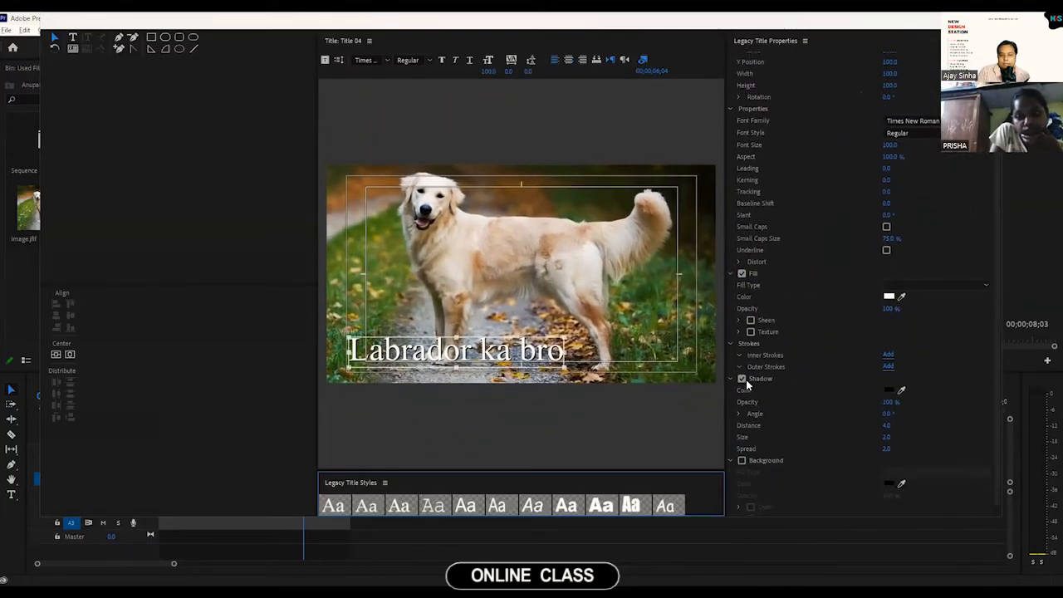
click(743, 379)
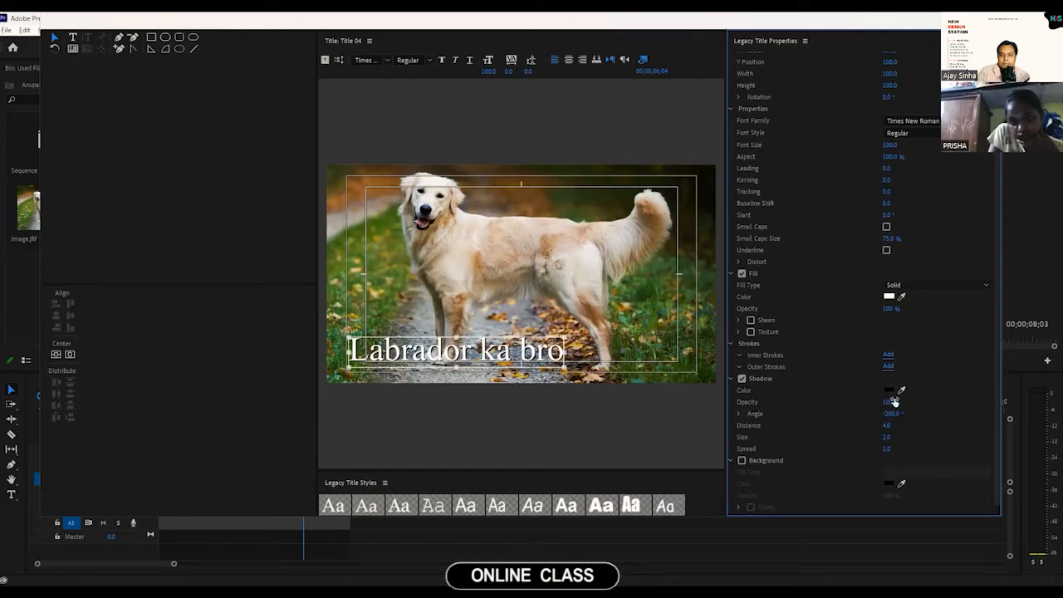
mouse_move(886, 425)
mouse_down()
mouse_move(935, 437)
mouse_move(891, 437)
mouse_up()
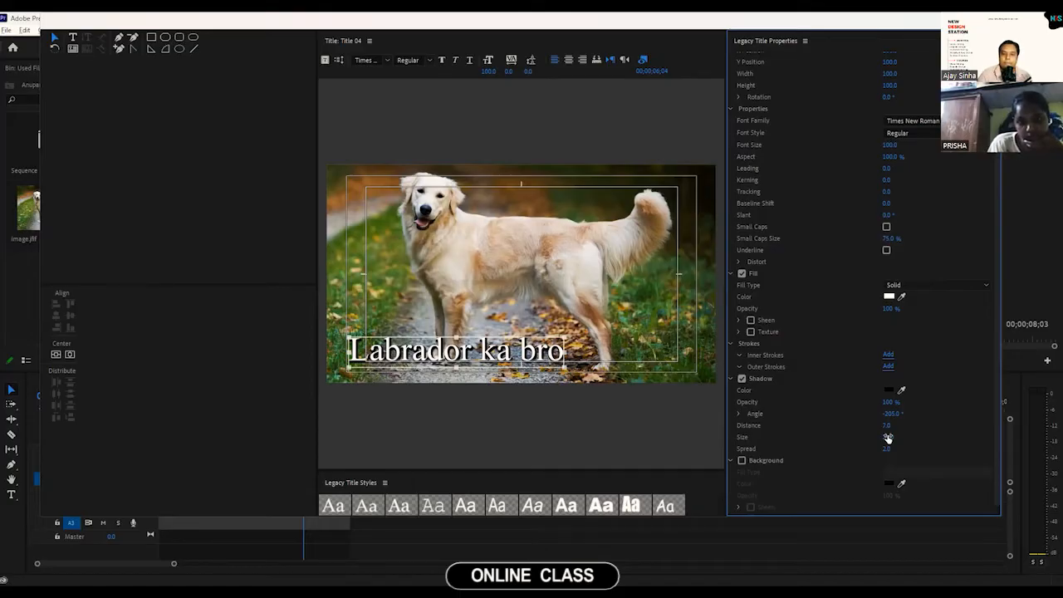
mouse_move(888, 438)
mouse_down()
mouse_move(890, 454)
mouse_move(895, 436)
mouse_move(876, 437)
mouse_up()
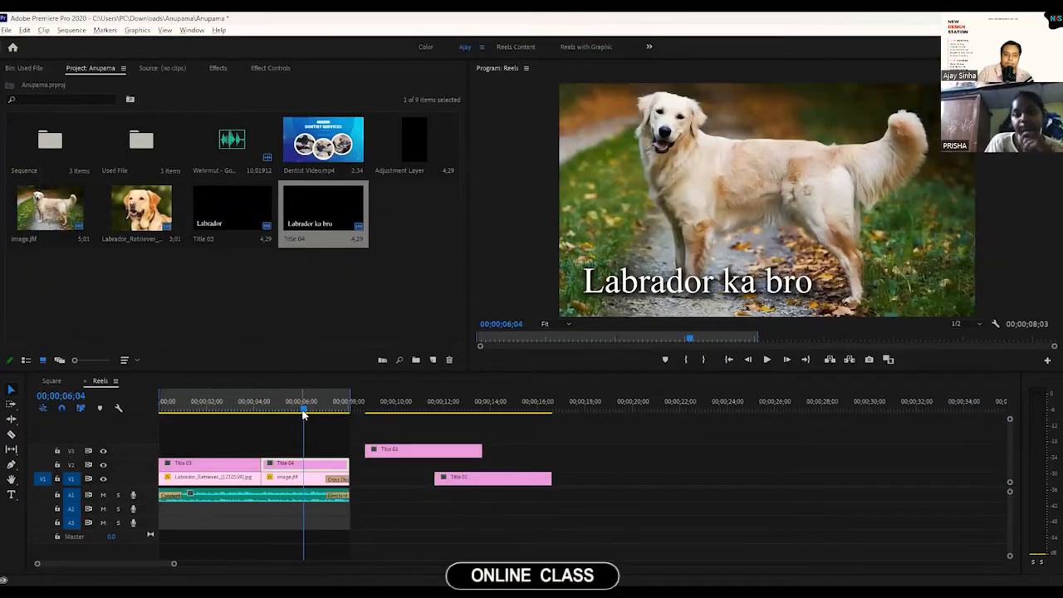
Step: Move the playhead to 00;00;04;27, reopen Title 04, and turn off the shadow on its caption
click(268, 409)
mouse_move(268, 410)
mouse_down()
mouse_move(235, 410)
mouse_move(275, 410)
mouse_up()
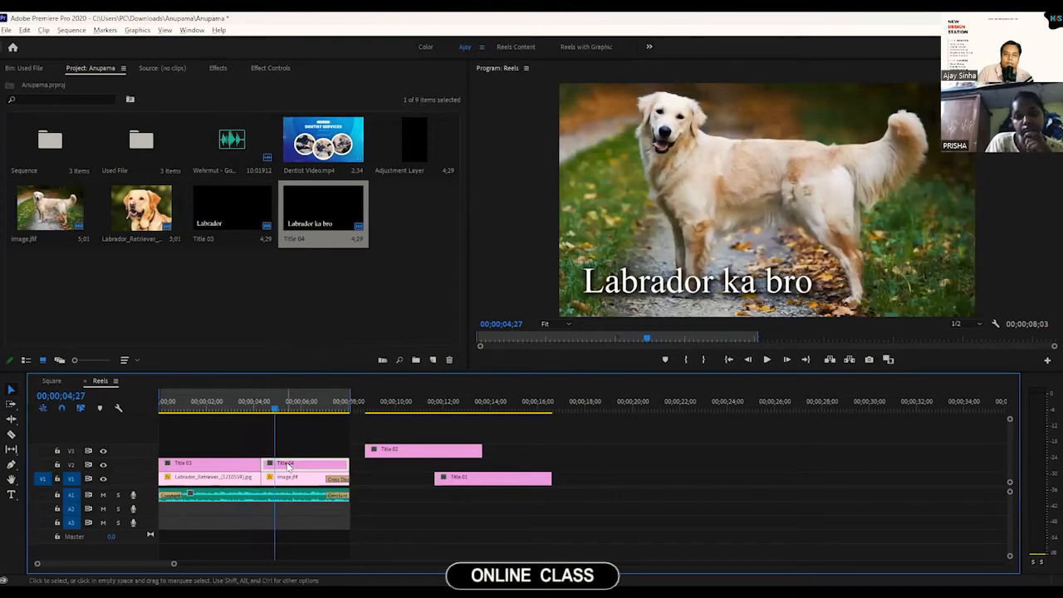
double_click(288, 468)
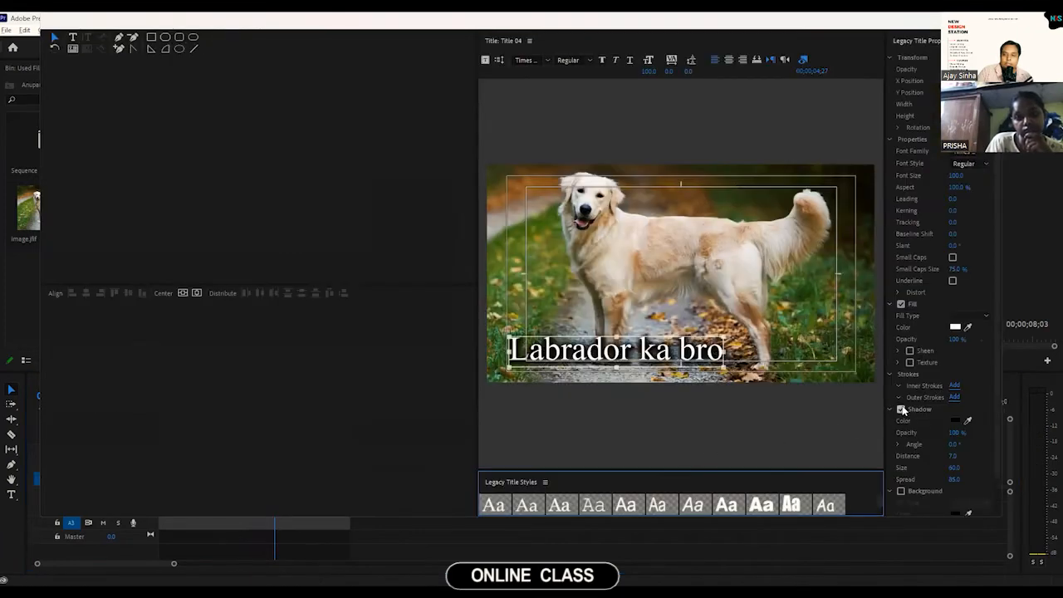
click(902, 409)
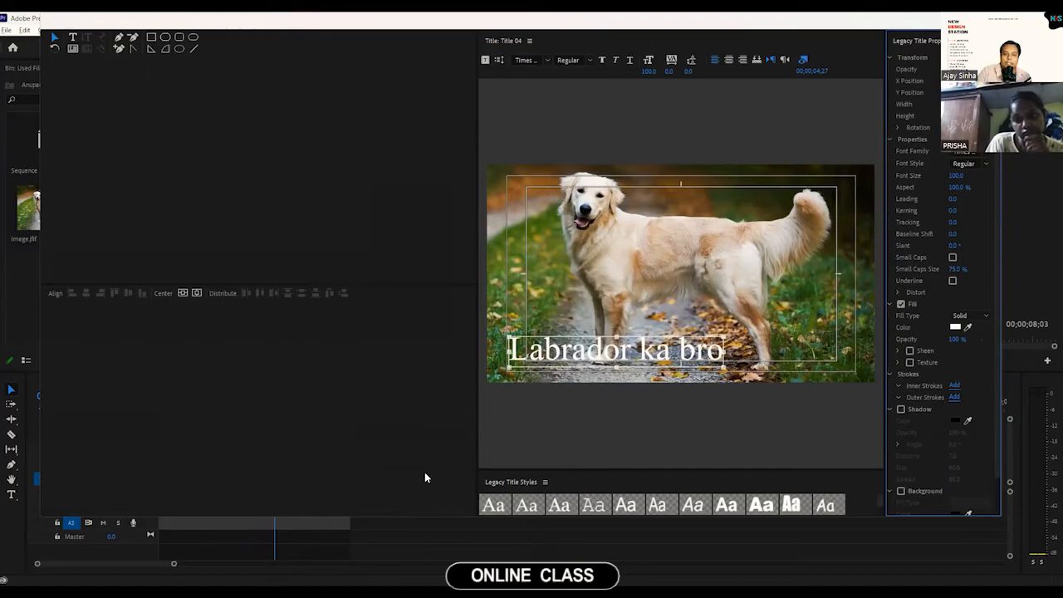
key(Escape)
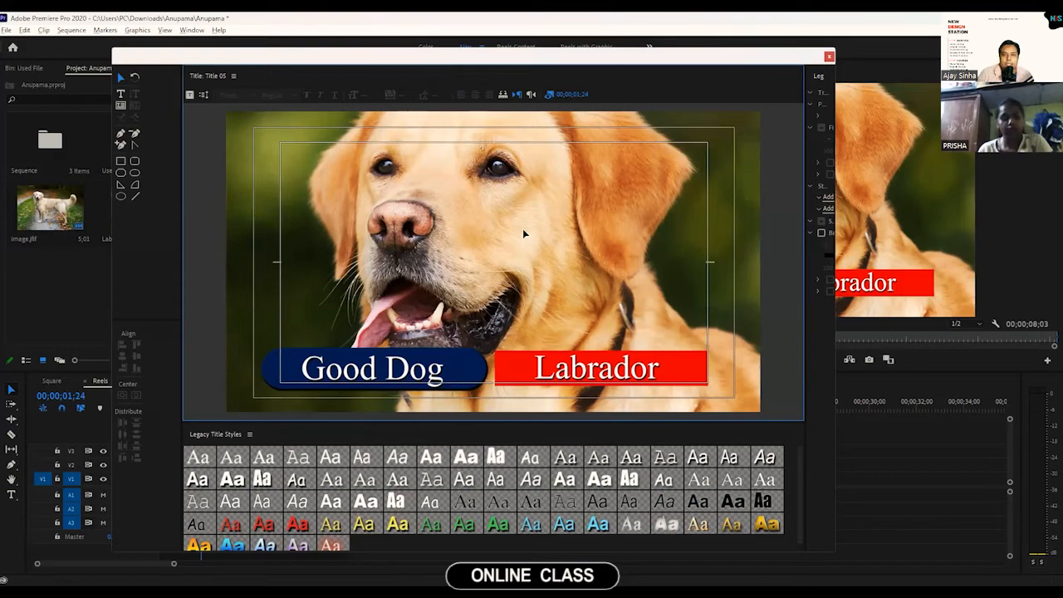
Step: Close the Title 05 window containing the "Good Dog" and "Labrador" captions
click(829, 57)
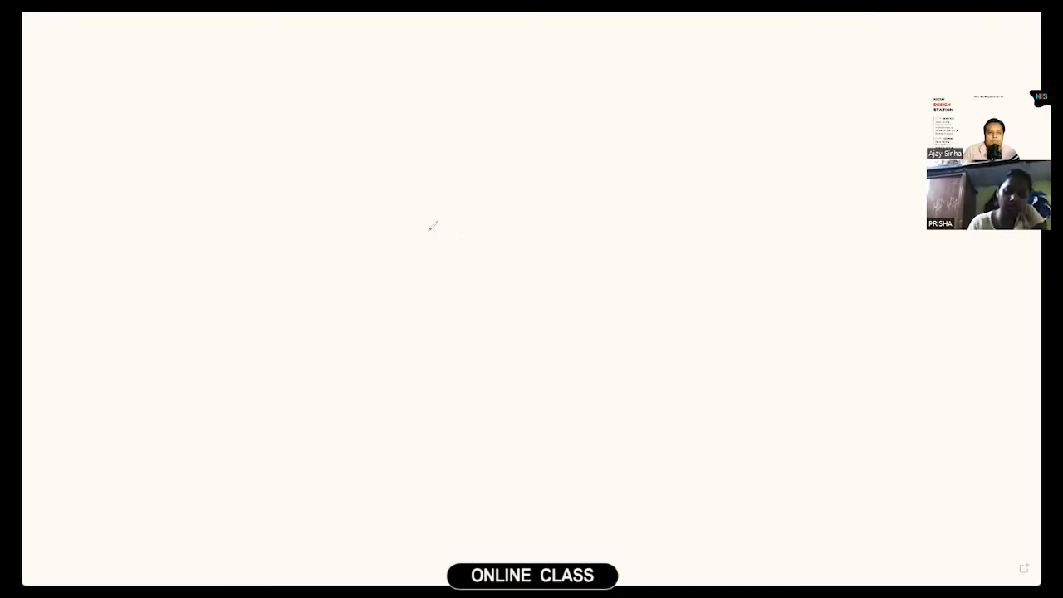
Step: Switch to the blank whiteboard and add the text heading "Today's Task"
click(432, 209)
text(Toda)
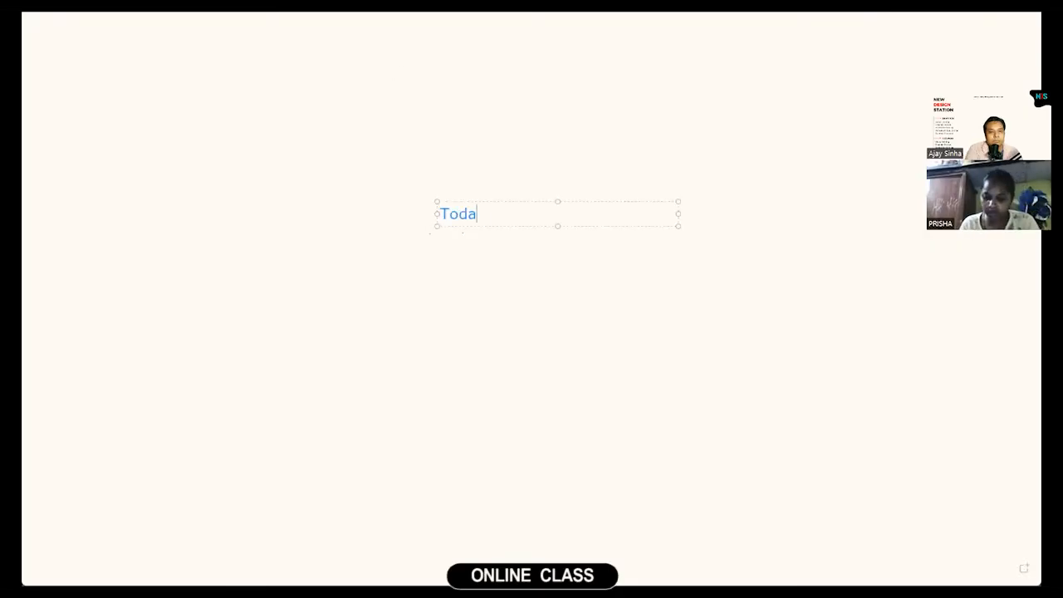
text(y's Task)
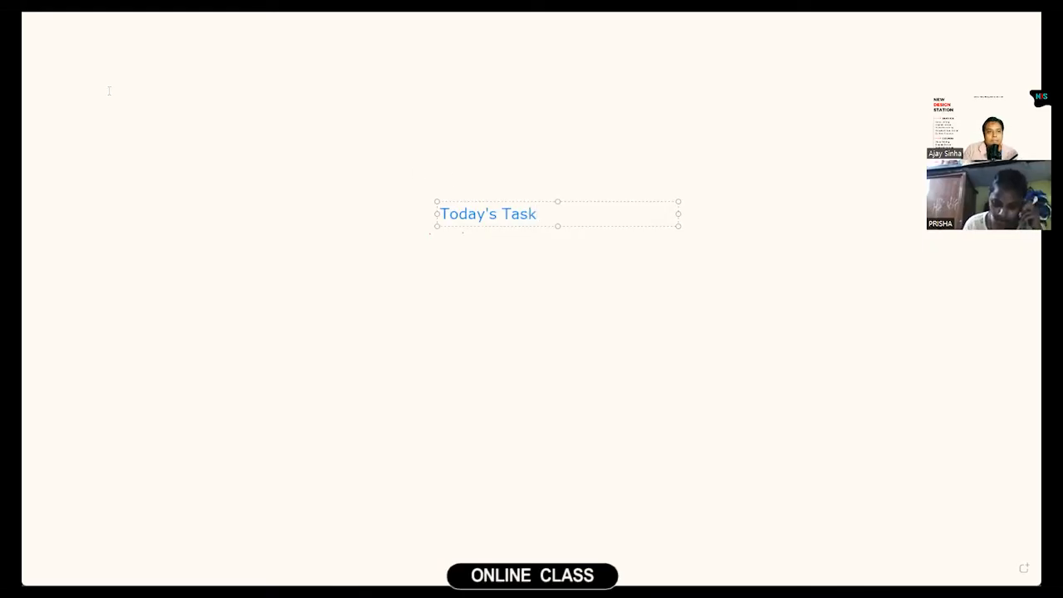
Step: Add a second text line reading "Topic: 7" below the "Today's Task" heading
click(399, 274)
click(445, 277)
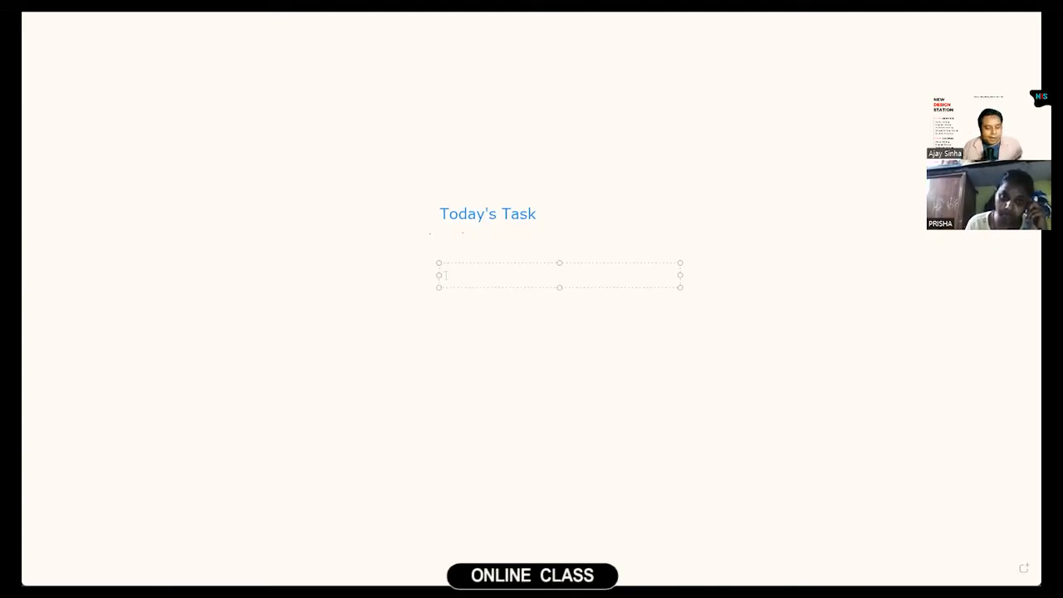
text(Topic)
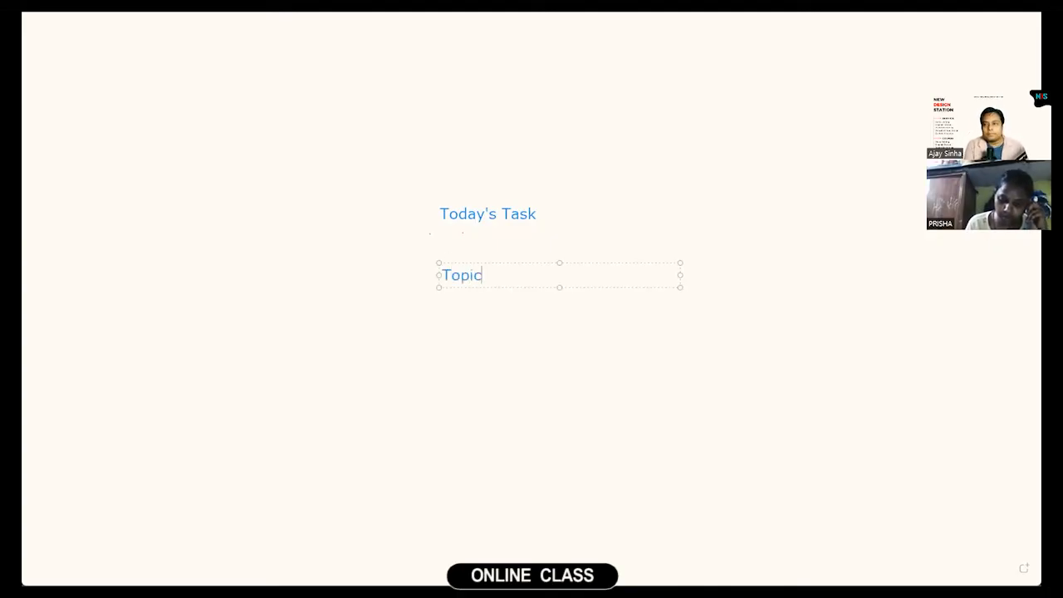
text(:)
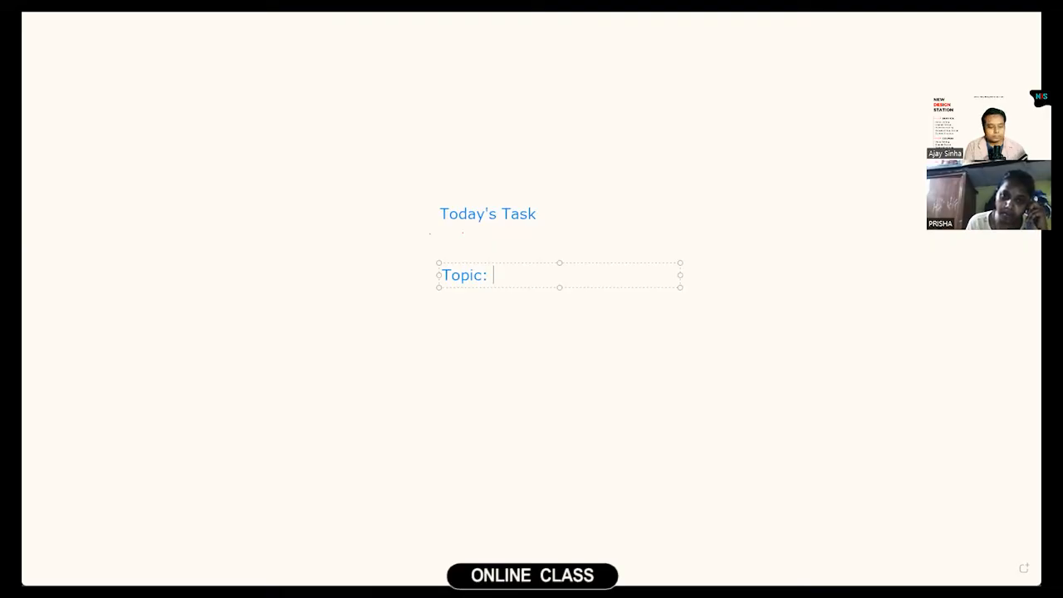
text(7)
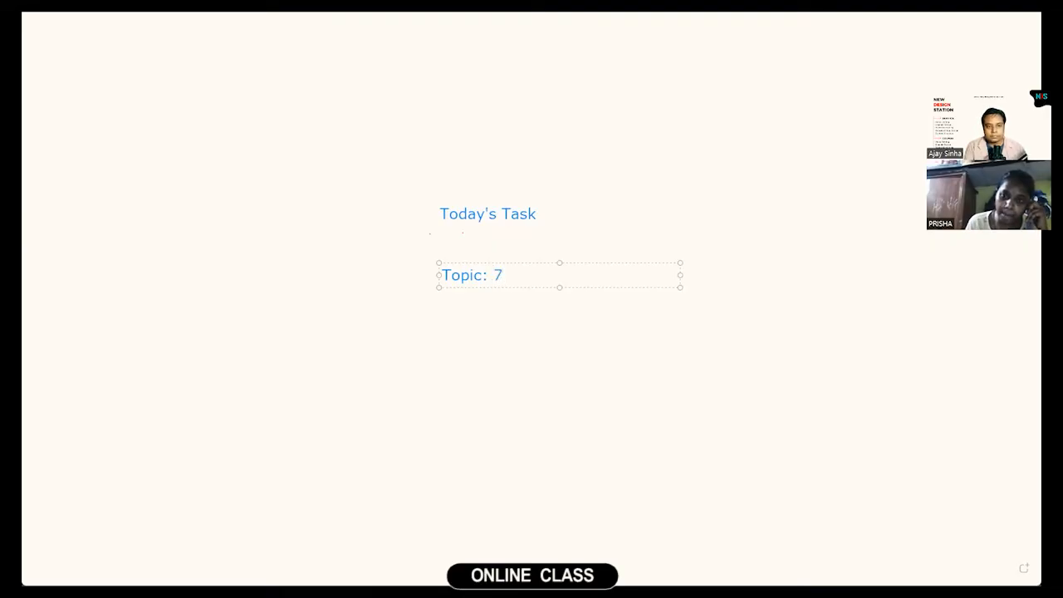